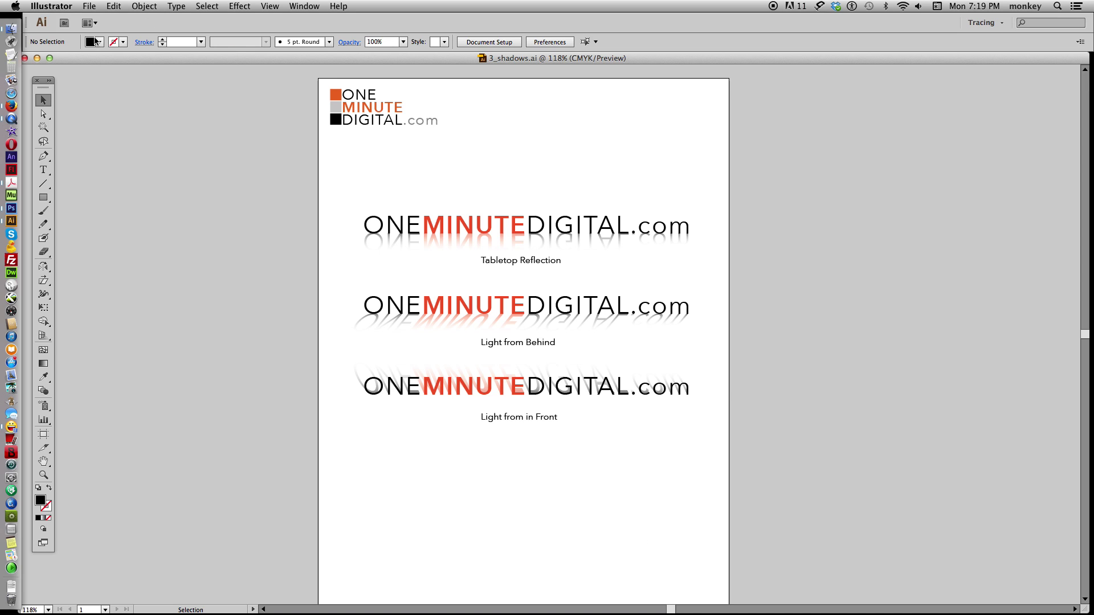
# Create a new letter-size Illustrator document.
pyautogui.click(88, 6)
pyautogui.click(128, 19)
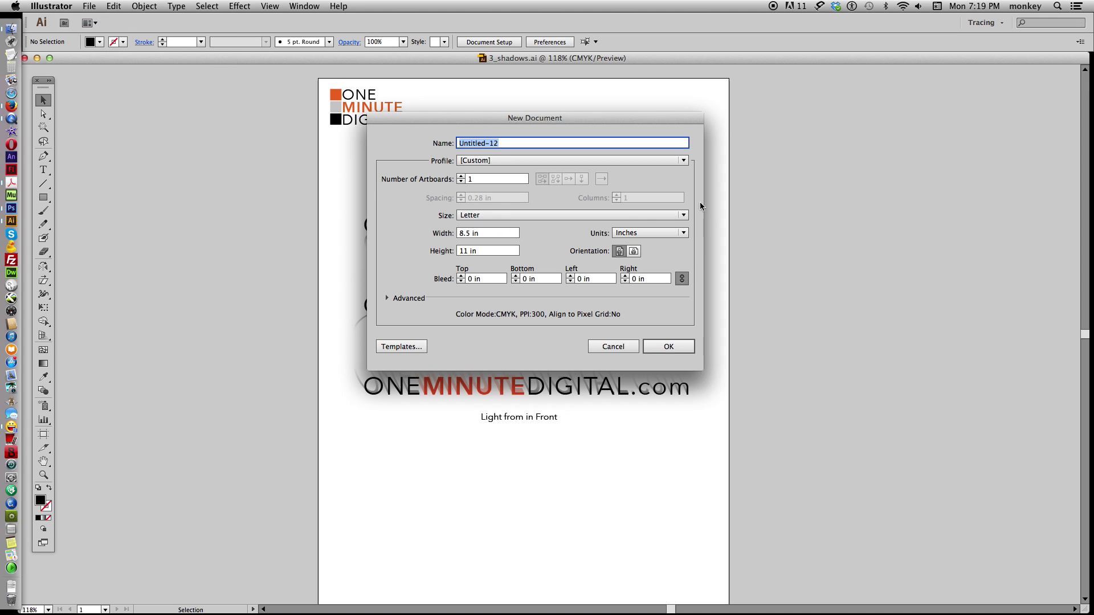
pyautogui.click(671, 345)
# Paste the ONEMINUTEDIGITAL.com text, move it up the page and zoom in.
pyautogui.press('super+v')
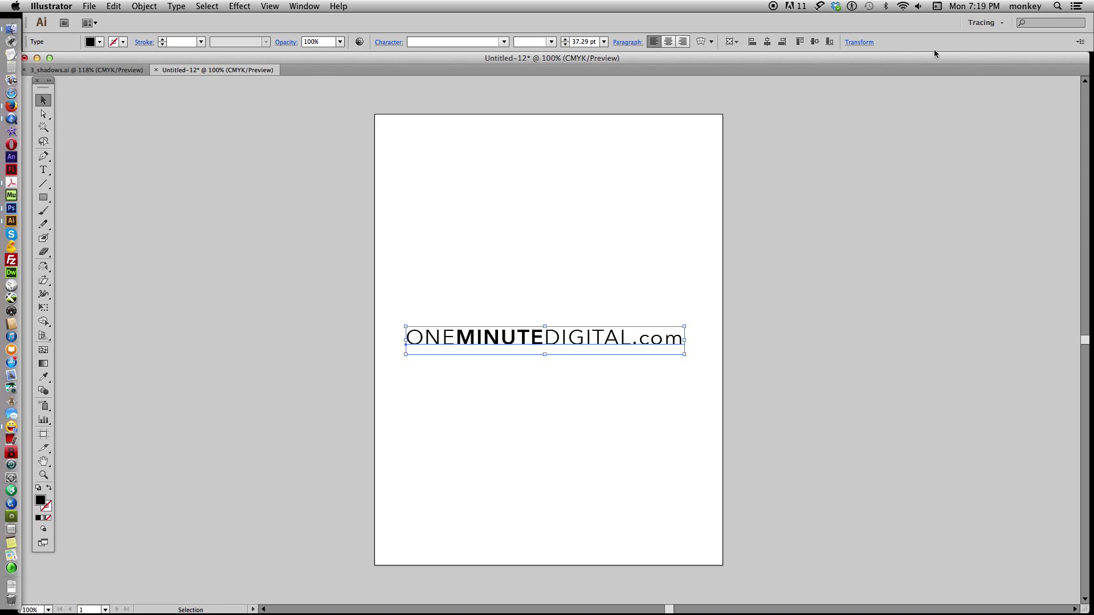
pyautogui.moveTo(558, 346); pyautogui.dragTo(566, 248)
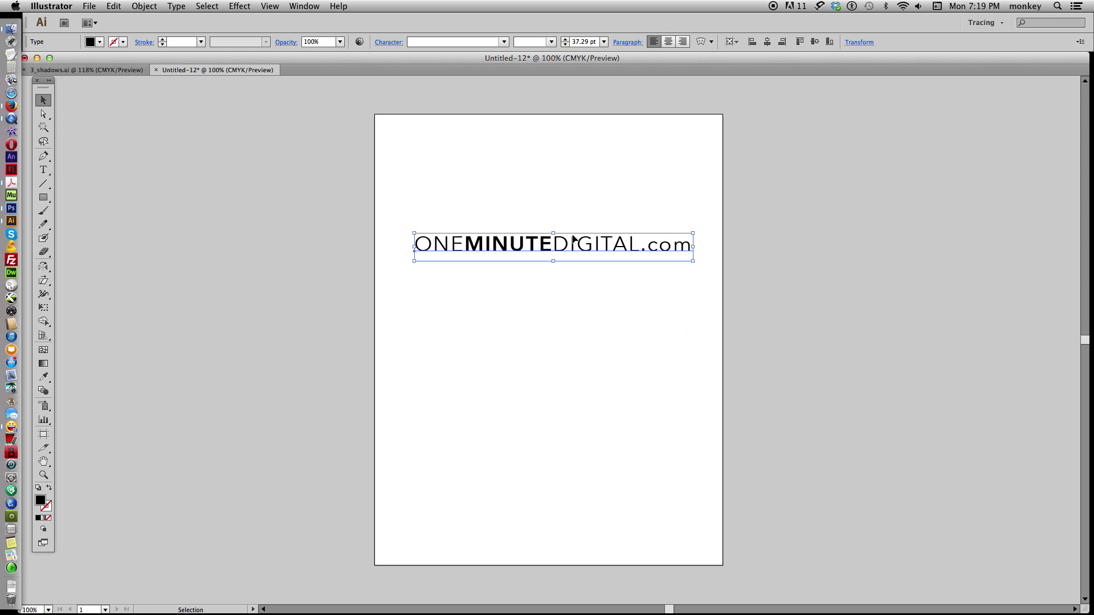
pyautogui.press('super+equal')
pyautogui.press('super+equal')
pyautogui.scroll(3, 640, 200)
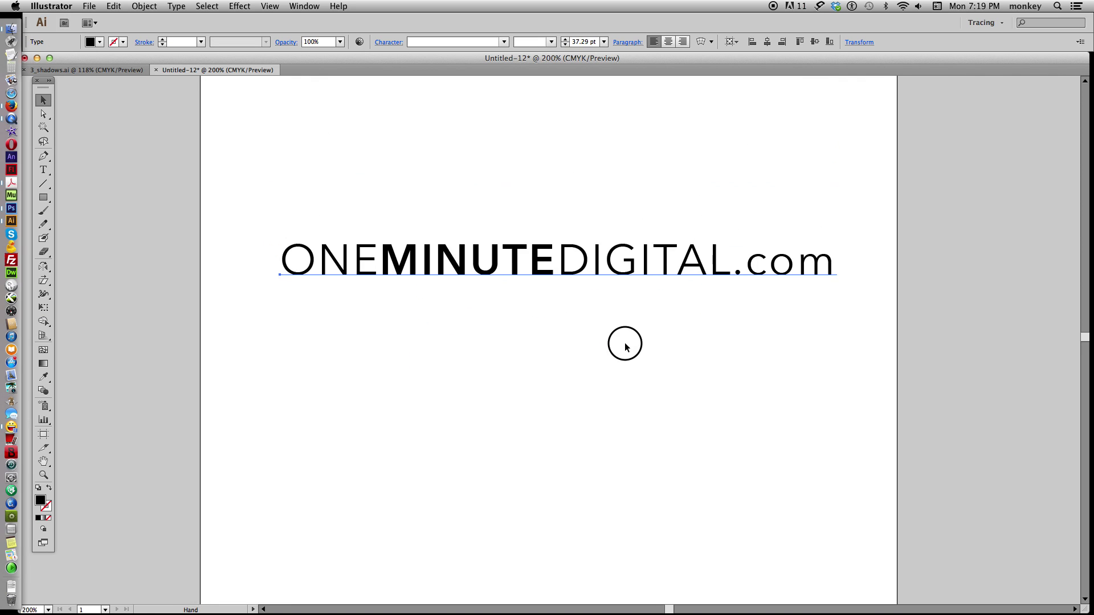
# Paste a copy of the text in place, nudge it below the original, and outline it.
pyautogui.click(114, 6)
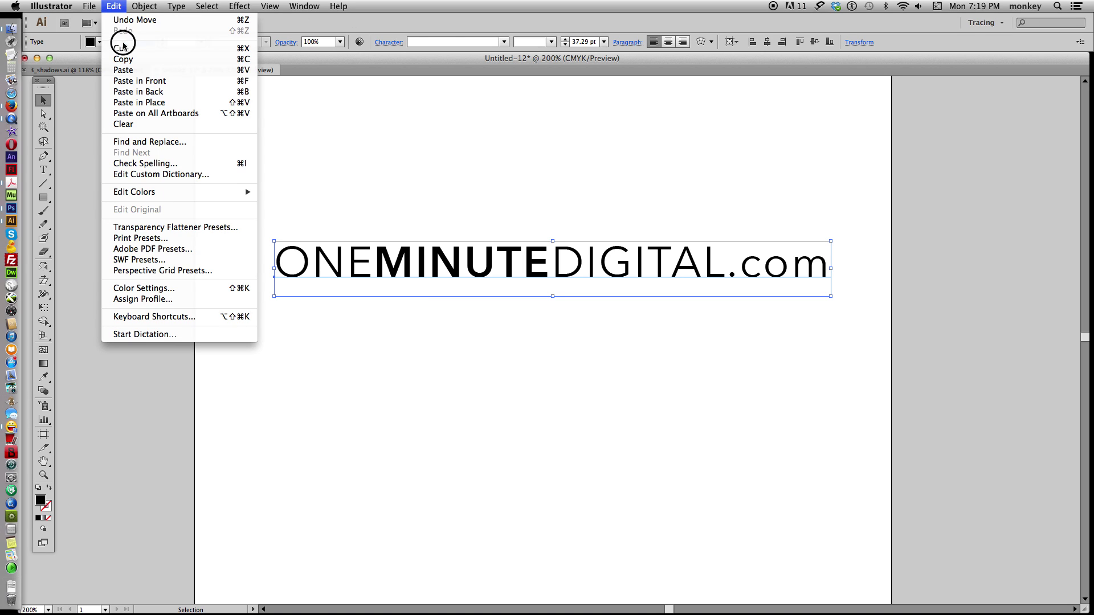
pyautogui.moveTo(113, 7); pyautogui.dragTo(144, 93)
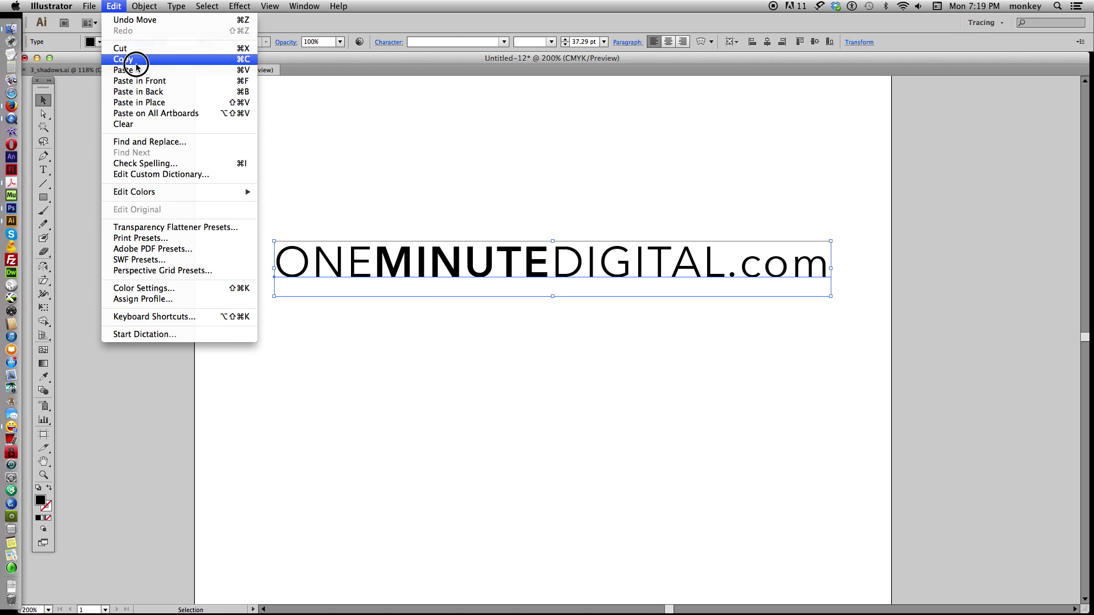
pyautogui.click(147, 102)
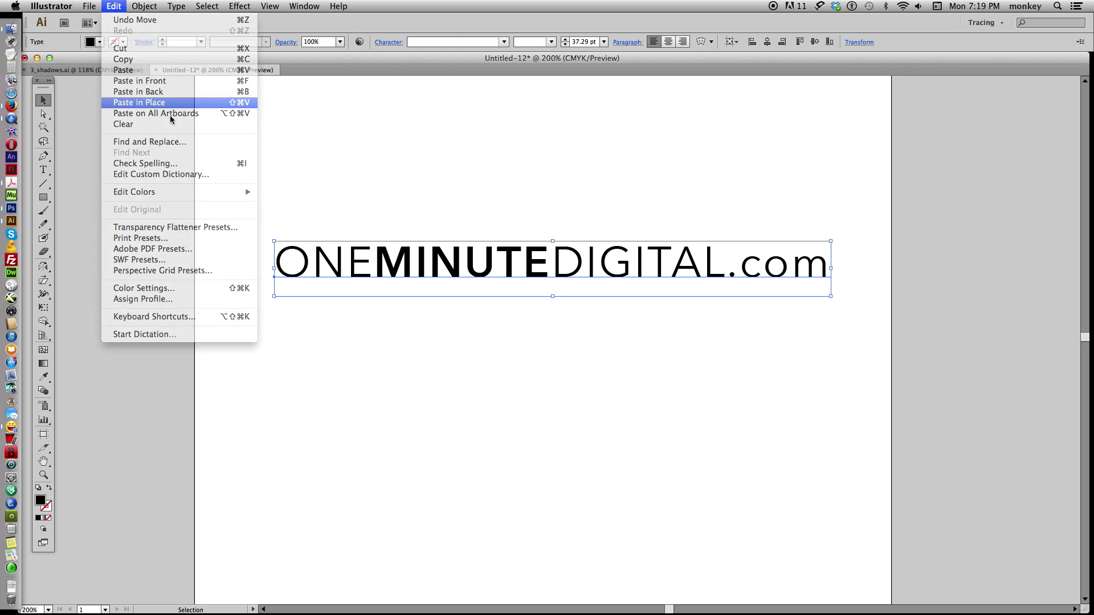
pyautogui.press('Down')
pyautogui.press('Down')
pyautogui.press('Down')
pyautogui.press('Down')
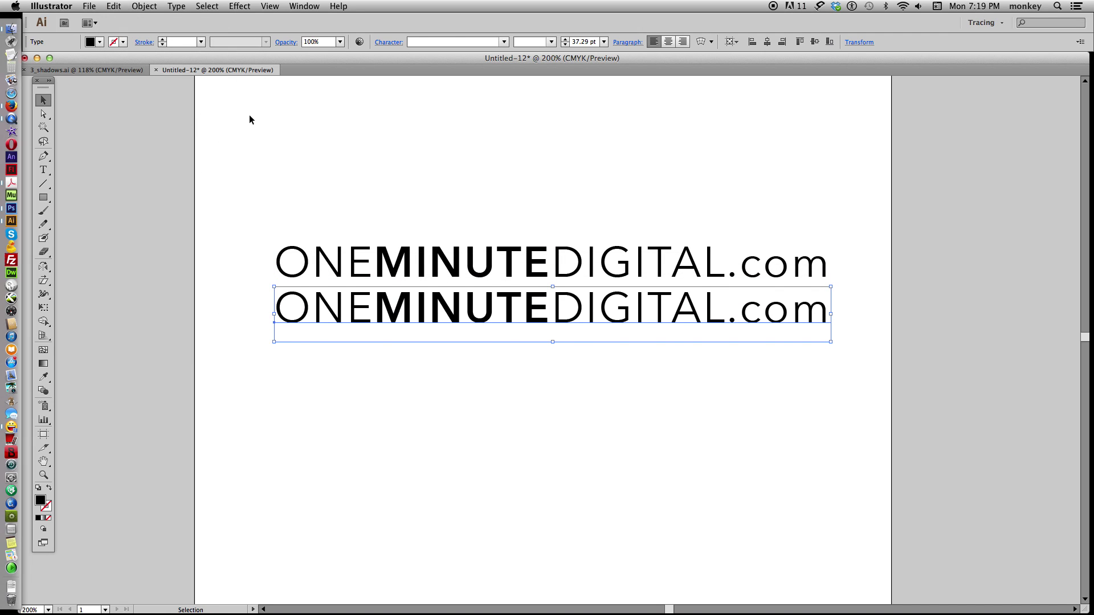
pyautogui.press('Down')
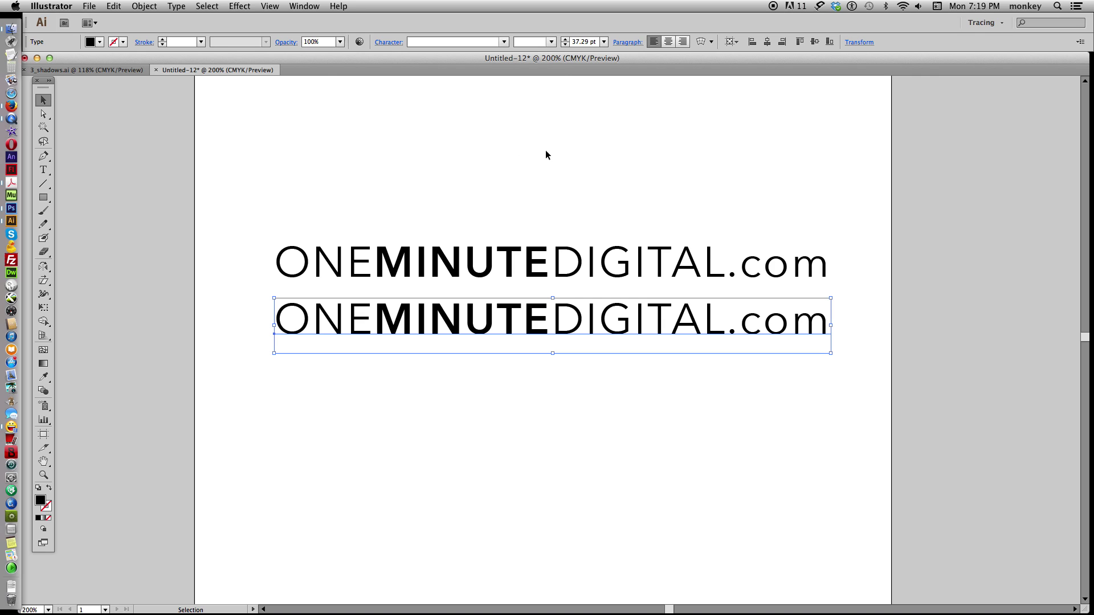
pyautogui.click(177, 7)
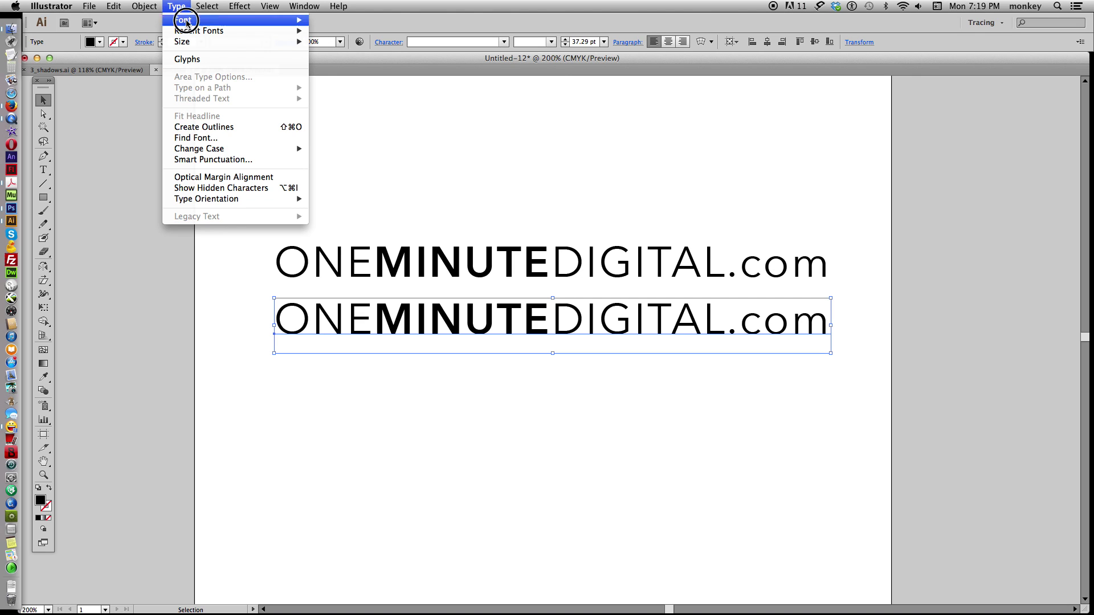
pyautogui.click(249, 128)
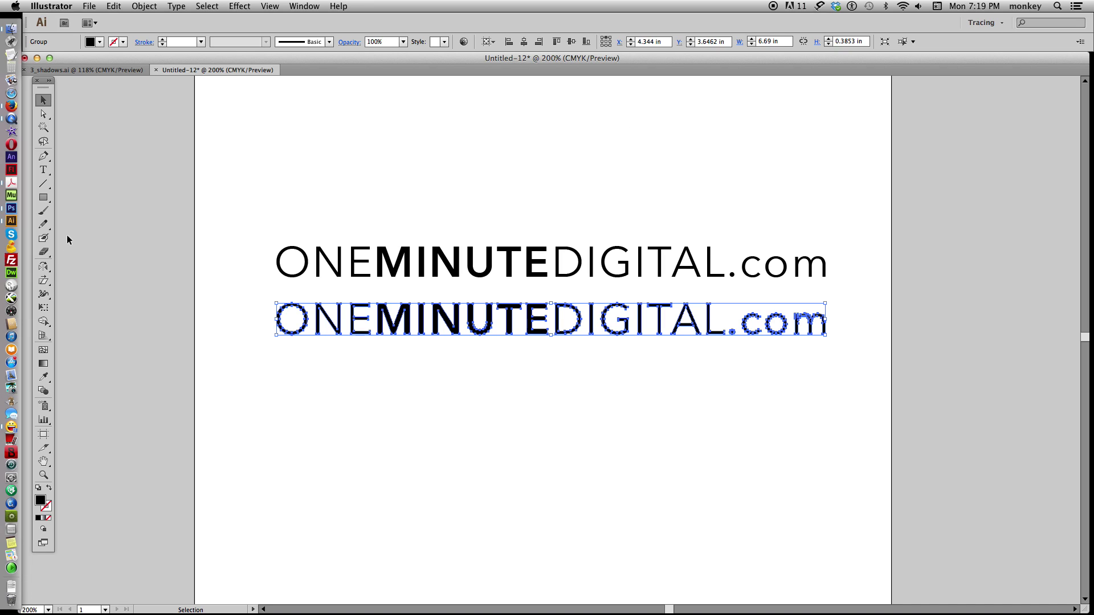
# Mirror the outlined copy vertically with the Reflect tool, pivoting on the lower O.
pyautogui.click(46, 272)
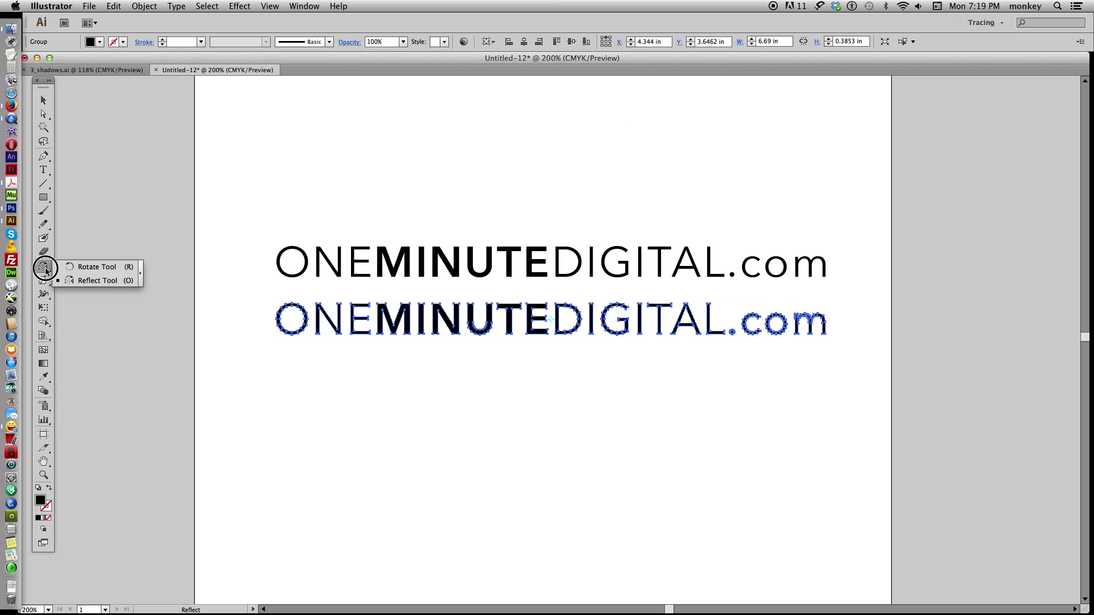
pyautogui.moveTo(46, 272); pyautogui.dragTo(91, 282)
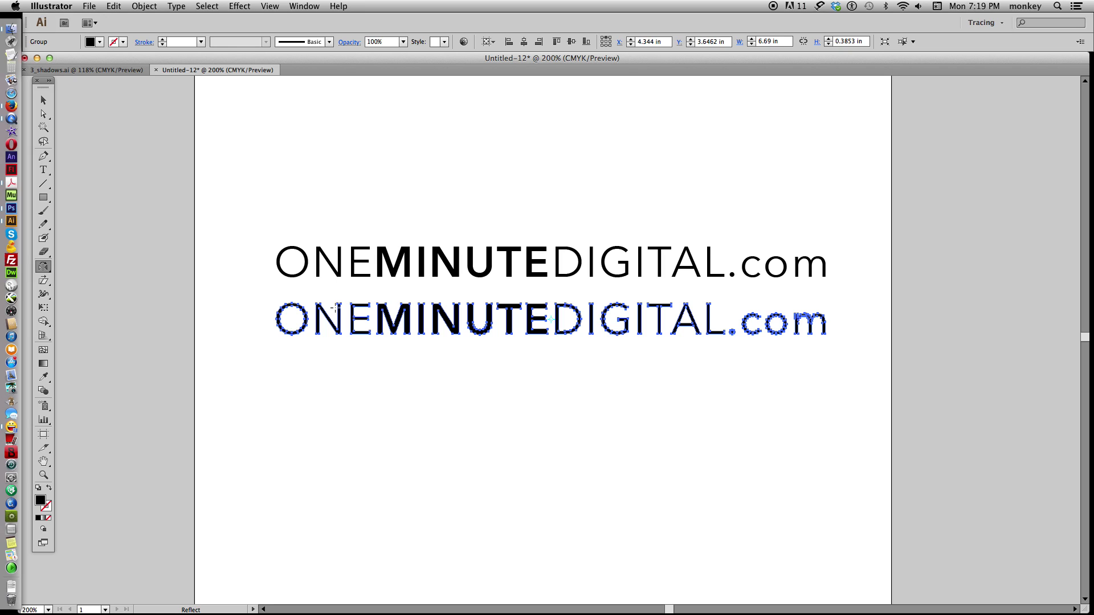
pyautogui.click(304, 314)
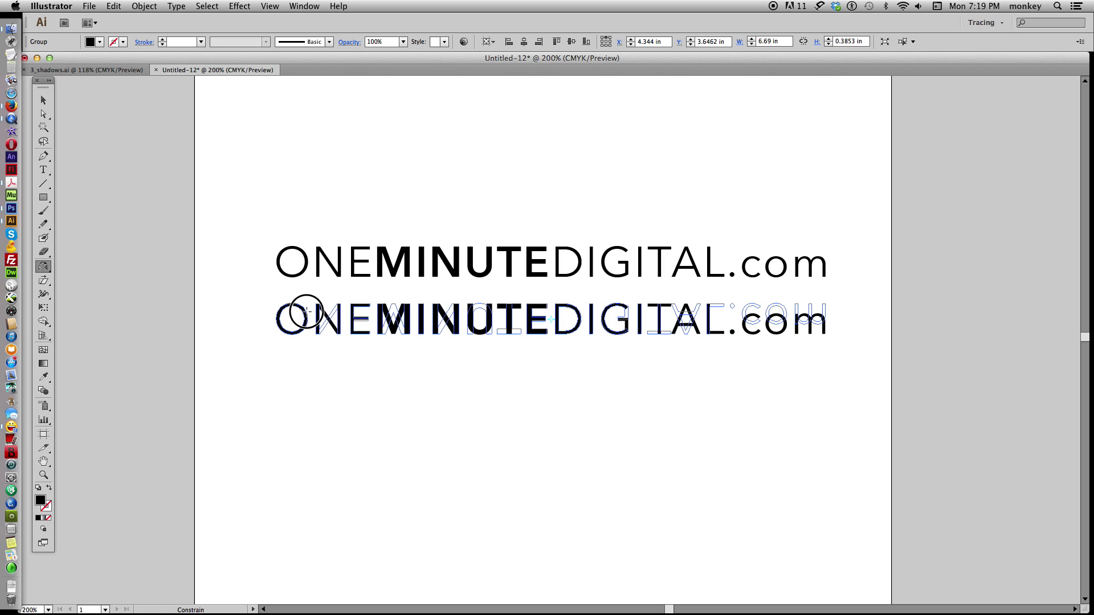
pyautogui.moveTo(304, 313); pyautogui.dragTo(329, 419)
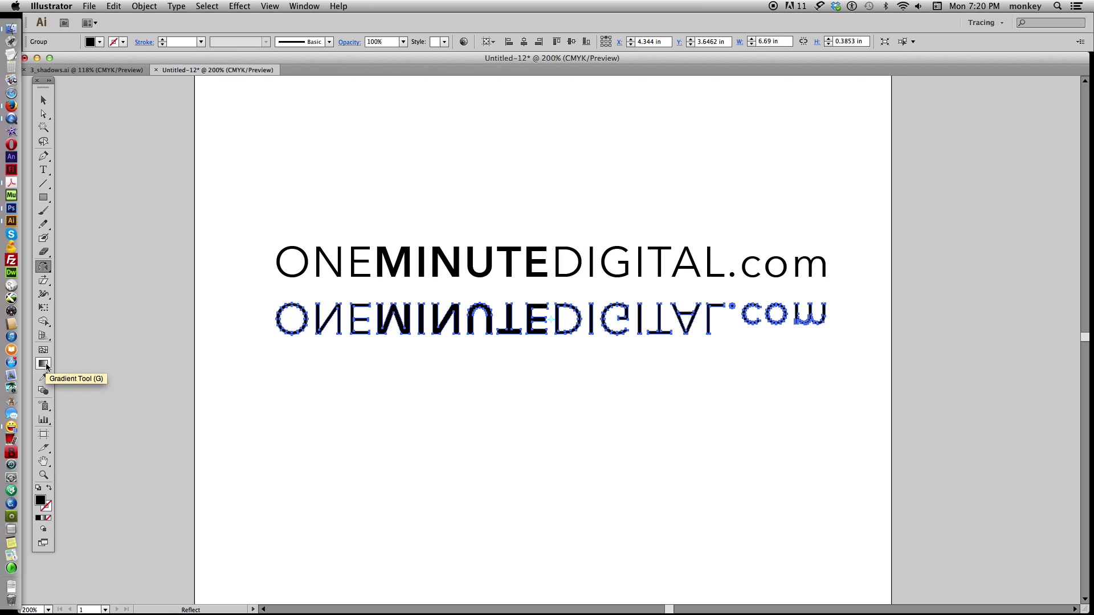
# Fill the flipped copy with a 90° linear gradient and nudge it up under the original.
pyautogui.doubleClick(46, 365)
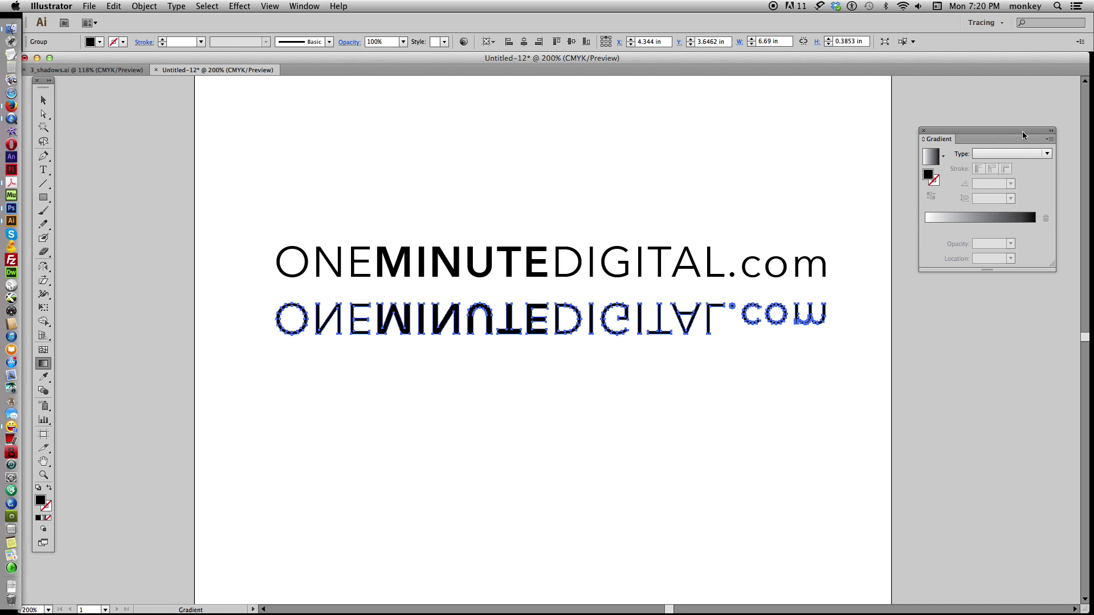
pyautogui.click(1025, 153)
pyautogui.click(1024, 166)
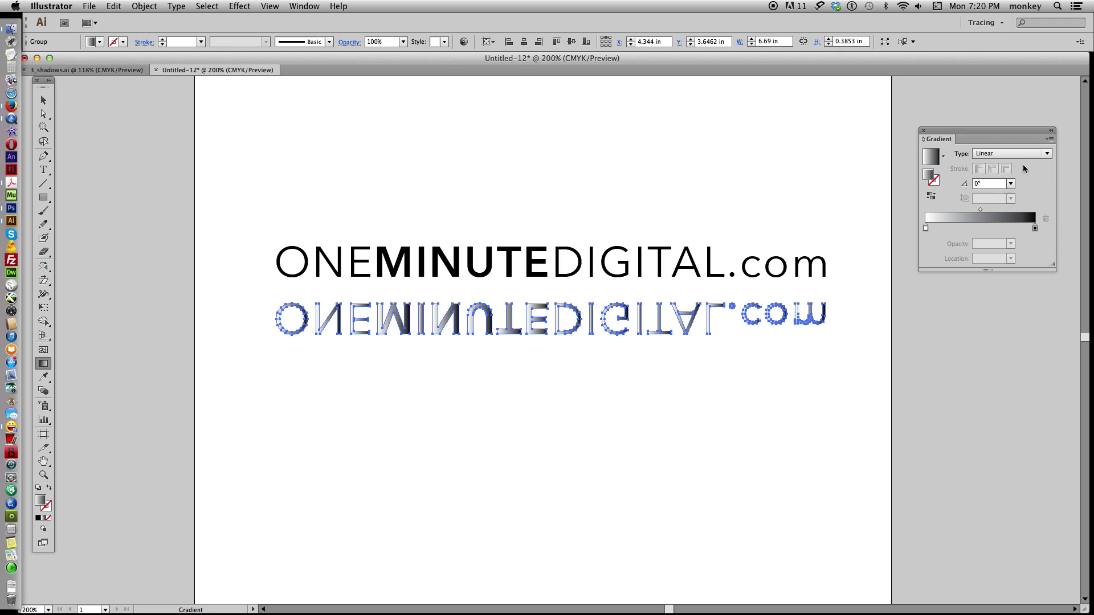
pyautogui.click(990, 185)
pyautogui.write('90')
pyautogui.press('Return')
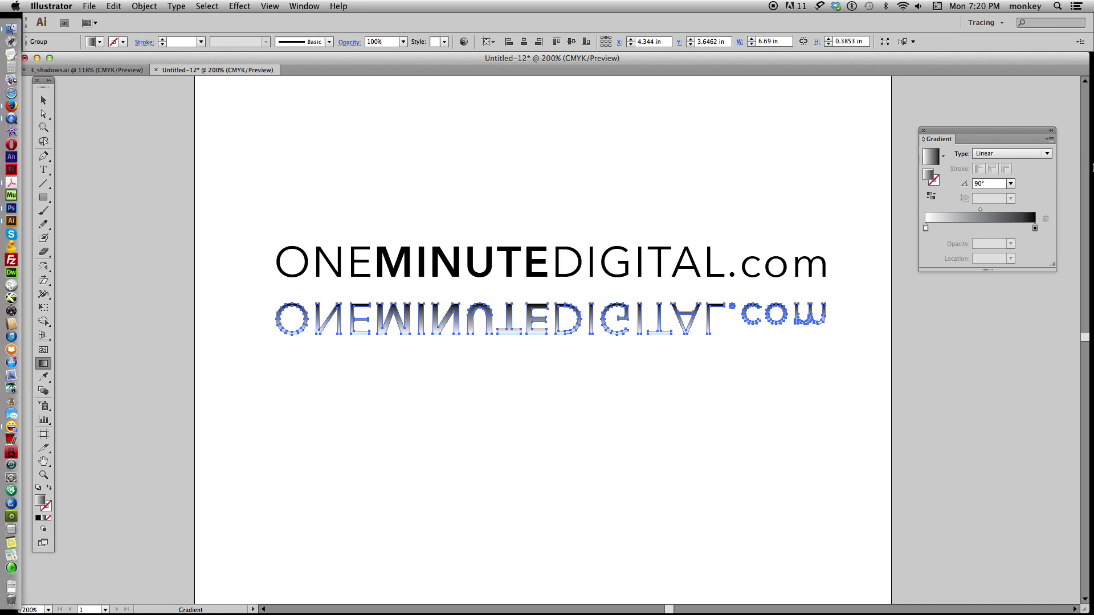
pyautogui.press('Up')
pyautogui.press('Up')
pyautogui.press('Up')
pyautogui.press('Up')
pyautogui.press('Up')
pyautogui.press('Up')
pyautogui.press('Up')
pyautogui.press('Up')
pyautogui.press('Up')
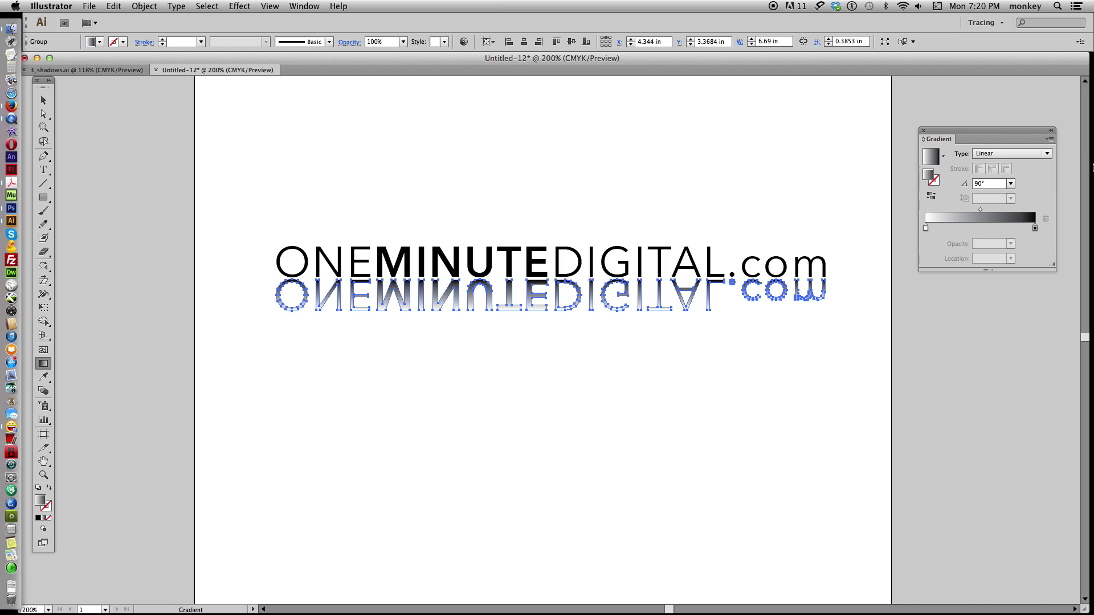
pyautogui.press('Up')
pyautogui.press('Up')
pyautogui.press('Up')
pyautogui.press('Up')
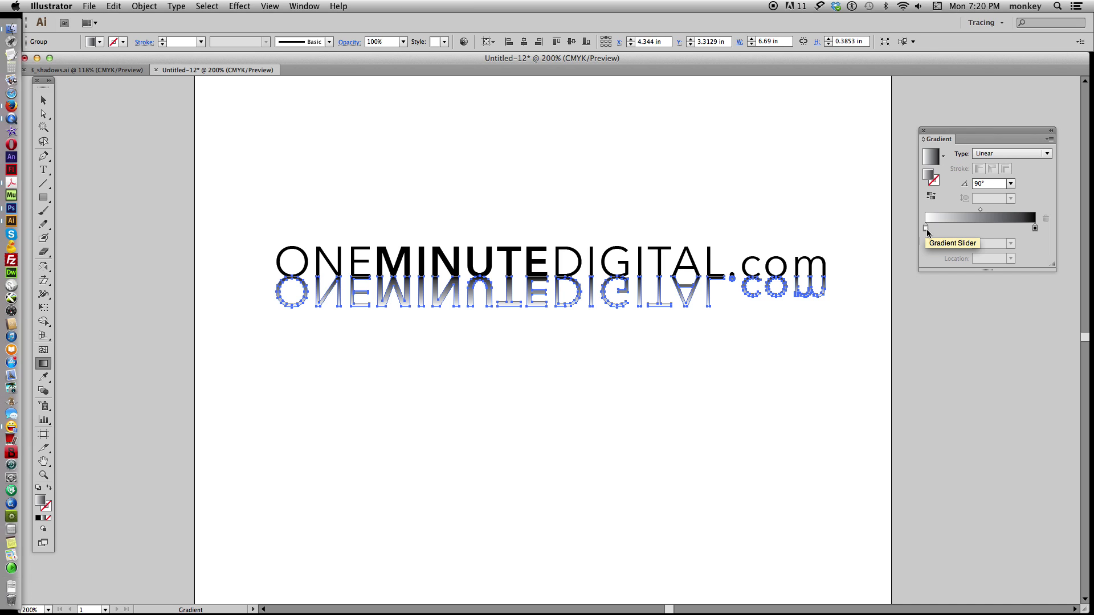
# Set the white gradient stop's opacity to 0%.
pyautogui.click(926, 228)
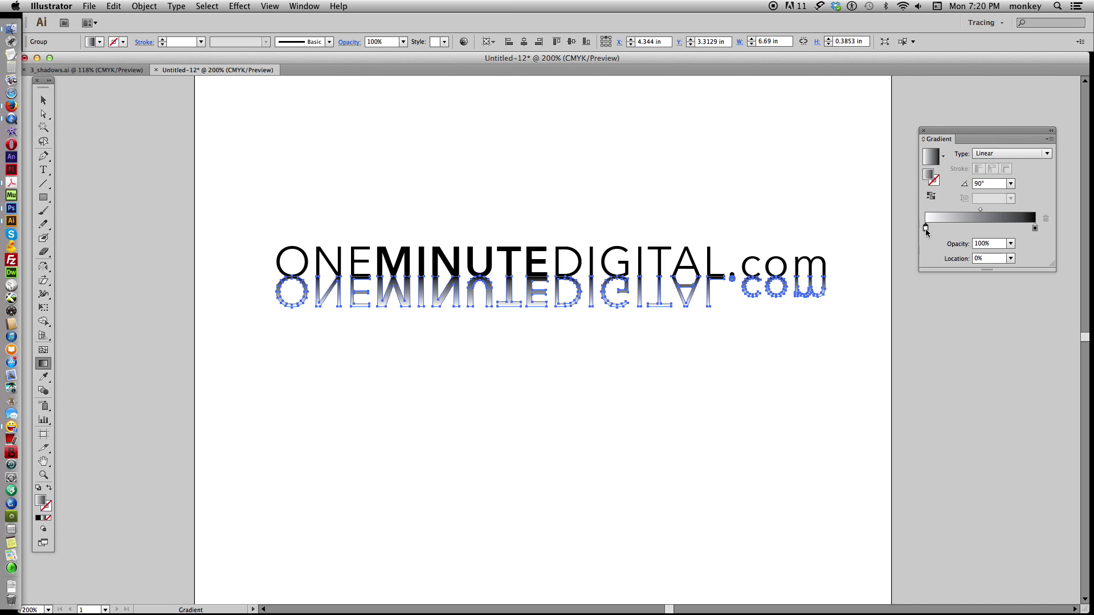
pyautogui.click(971, 245)
pyautogui.write('0')
pyautogui.click(304, 6)
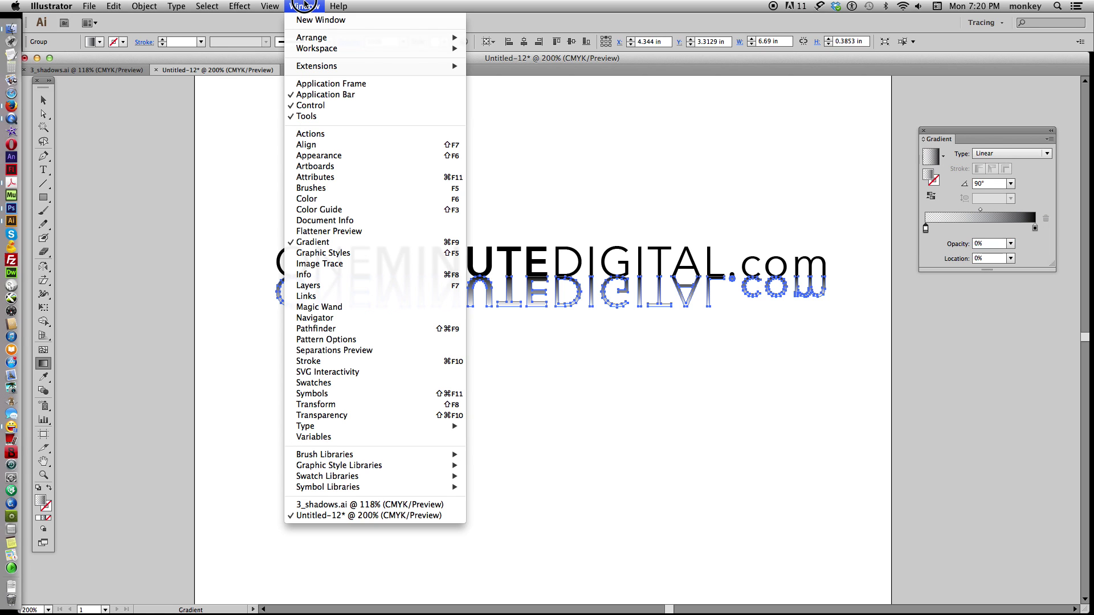
# Set the reflection's overall opacity to 65% in Transparency, then deselect to preview it.
pyautogui.click(398, 415)
pyautogui.click(1045, 304)
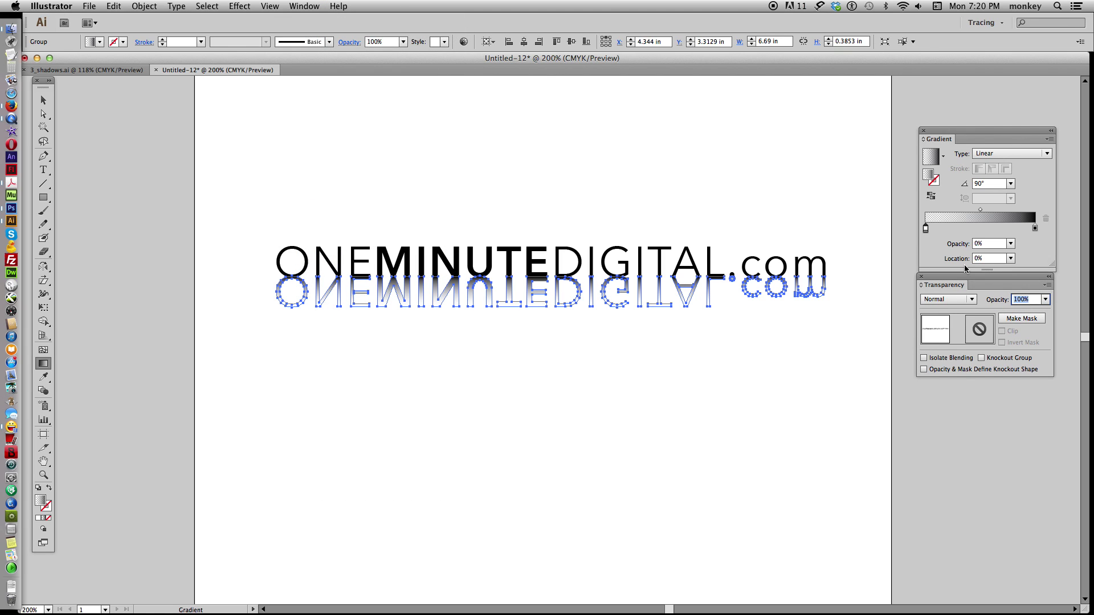
pyautogui.write('65')
pyautogui.press('Return')
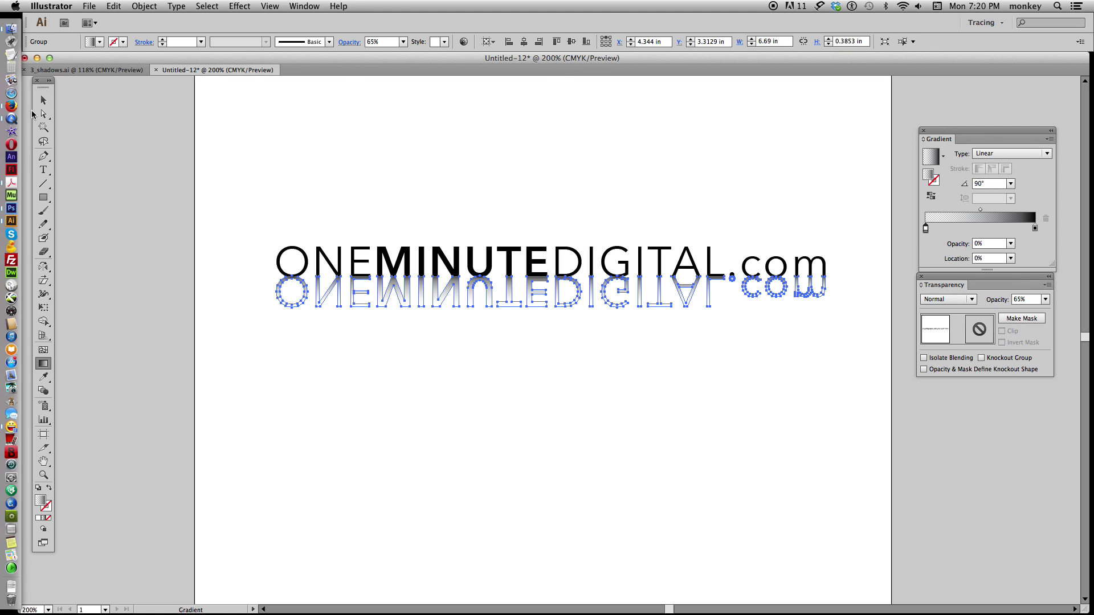
pyautogui.click(44, 100)
pyautogui.click(523, 151)
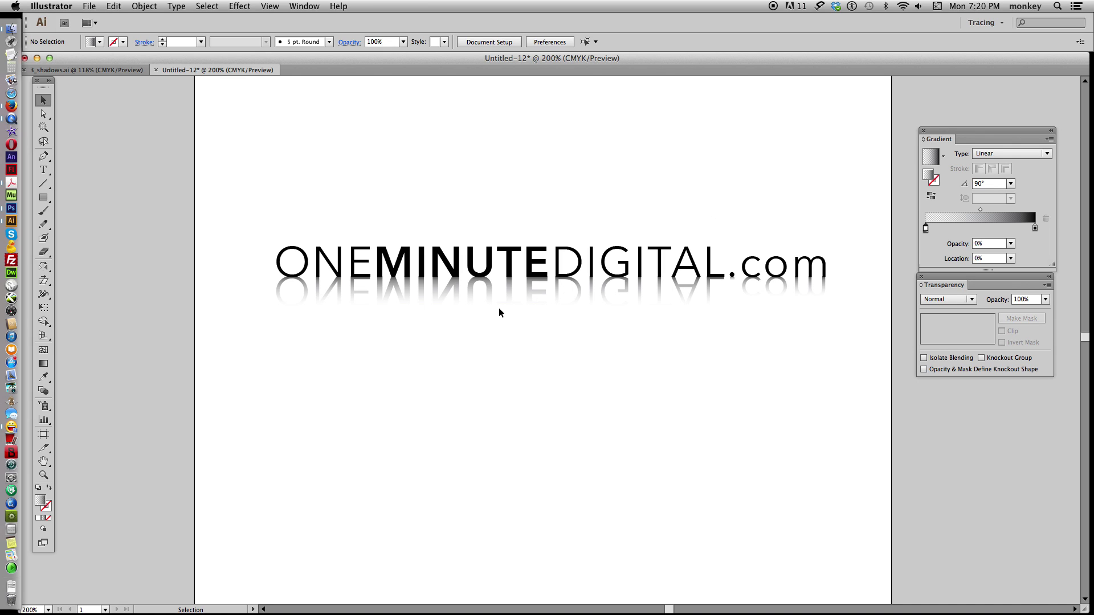
# Select the reflection group and bring up the Shear tool's settings.
pyautogui.click(511, 297)
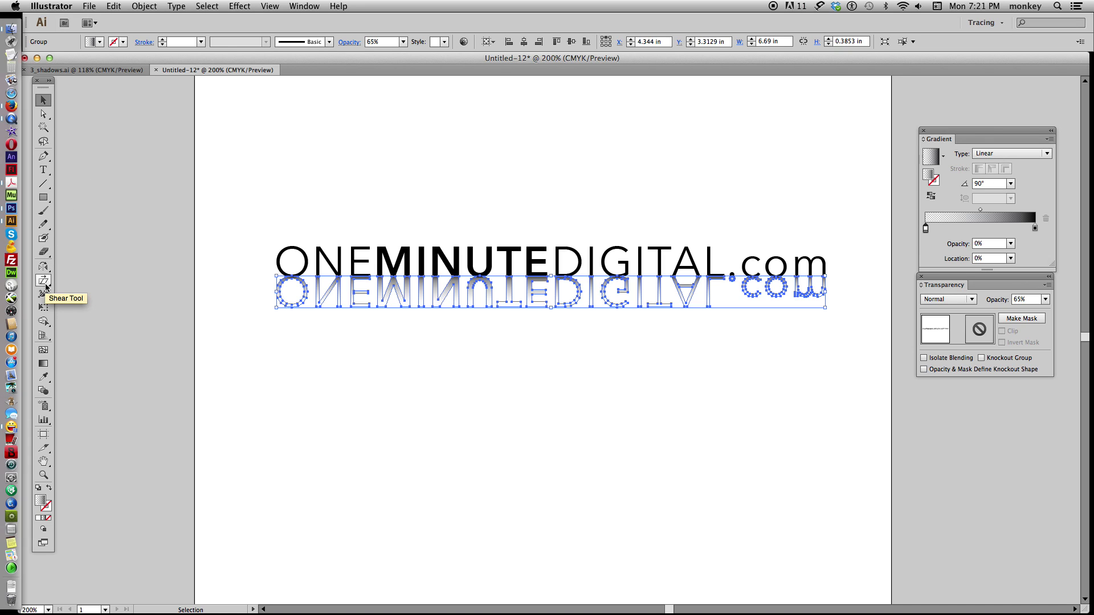
pyautogui.moveTo(45, 285); pyautogui.dragTo(81, 296)
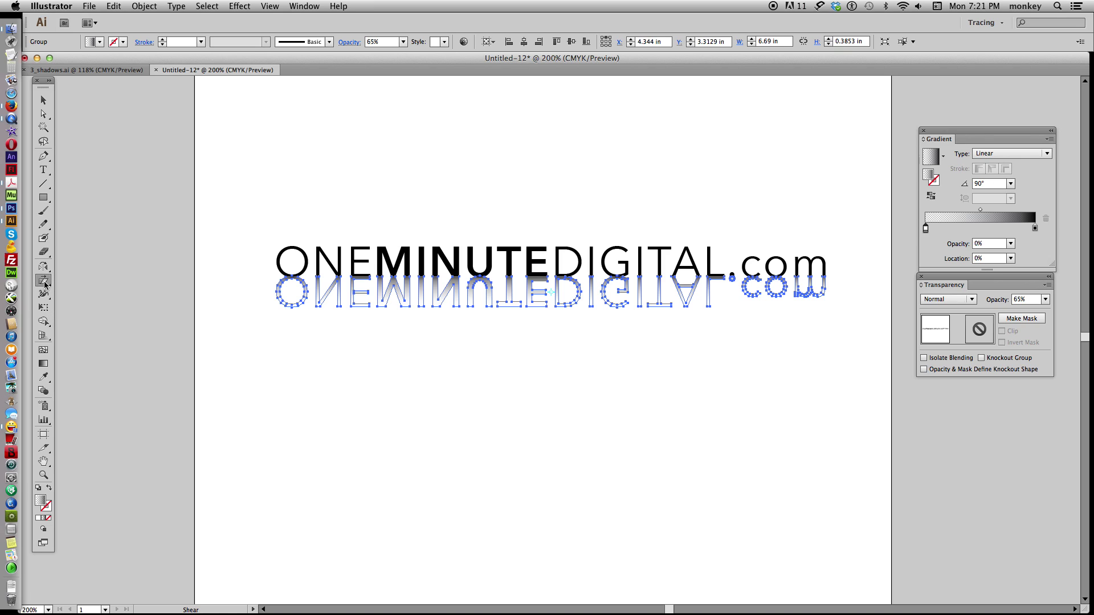
pyautogui.doubleClick(44, 280)
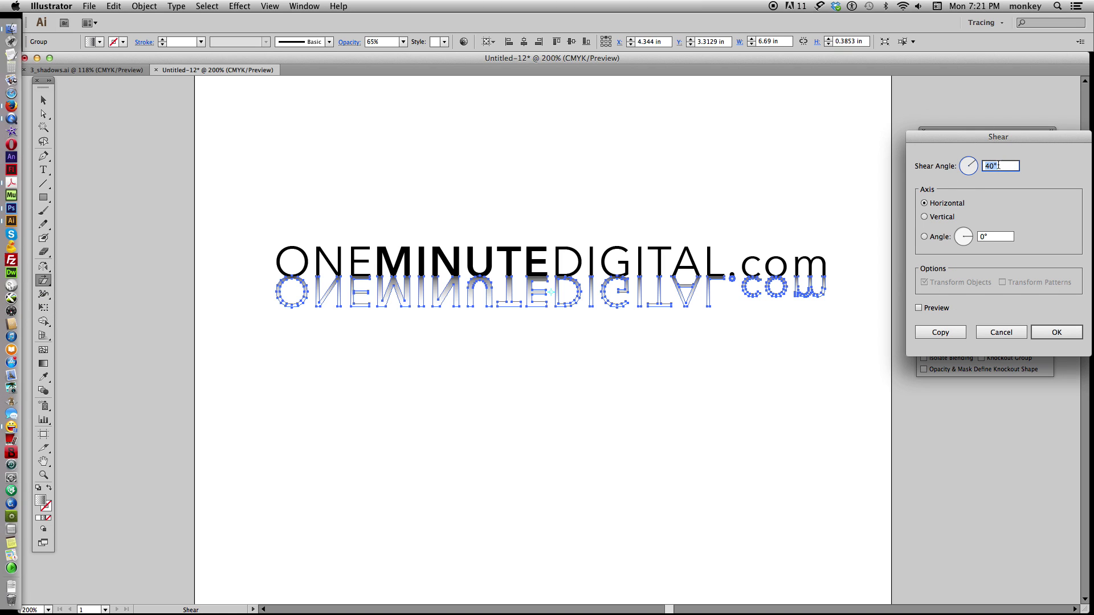
# Apply the 40° horizontal shear, nudge the reflection left, then reselect the shadow group.
pyautogui.click(919, 308)
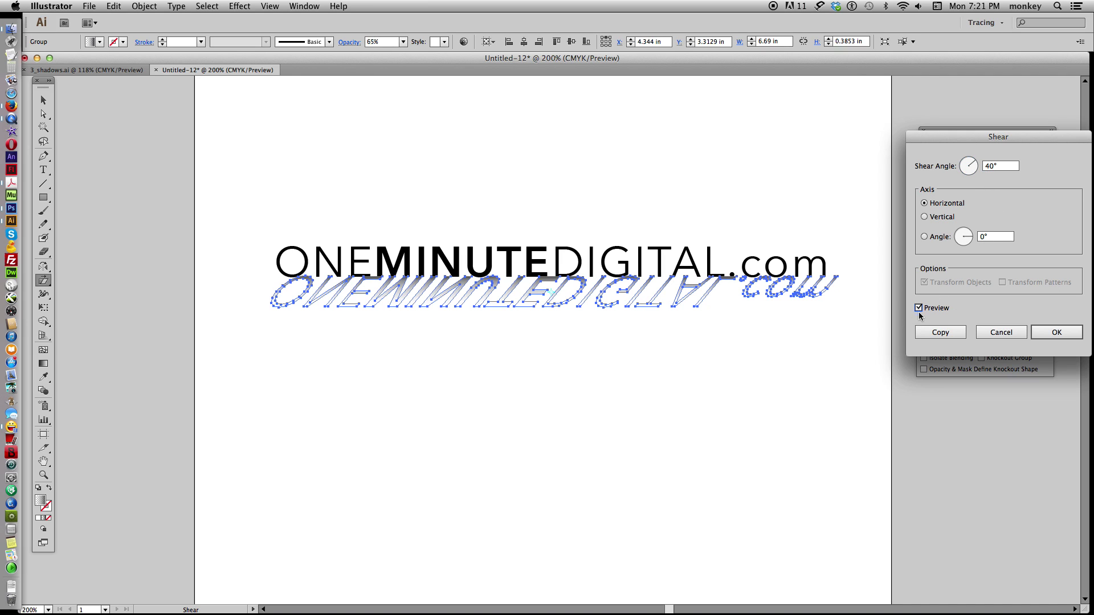
pyautogui.click(1058, 332)
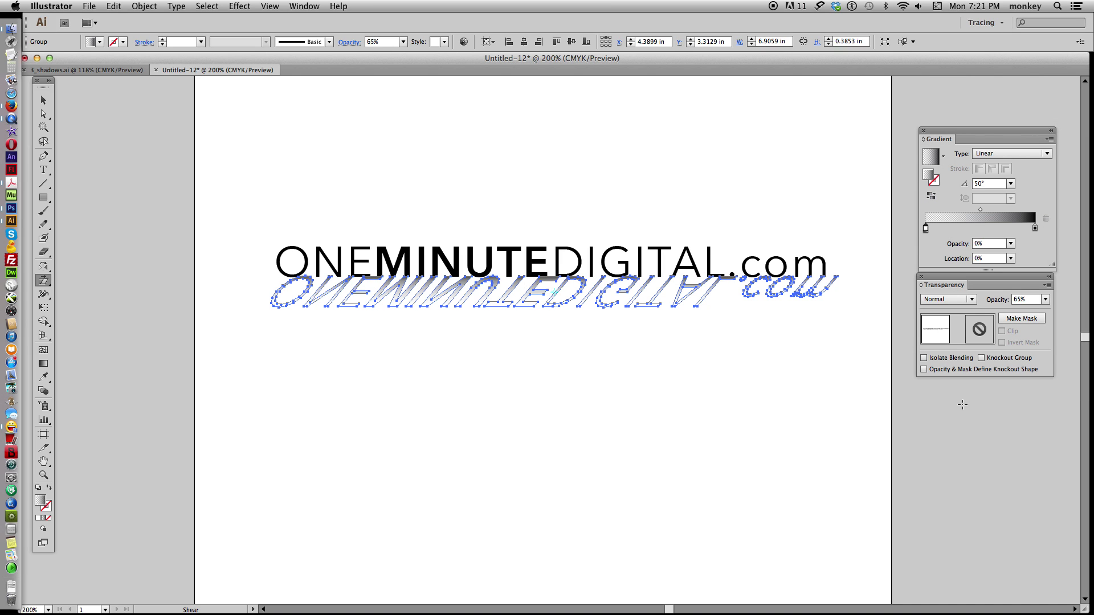
pyautogui.press('Left')
pyautogui.press('Left')
pyautogui.press('Left')
pyautogui.press('Left')
pyautogui.press('Left')
pyautogui.press('Left')
pyautogui.press('Left')
pyautogui.press('Left')
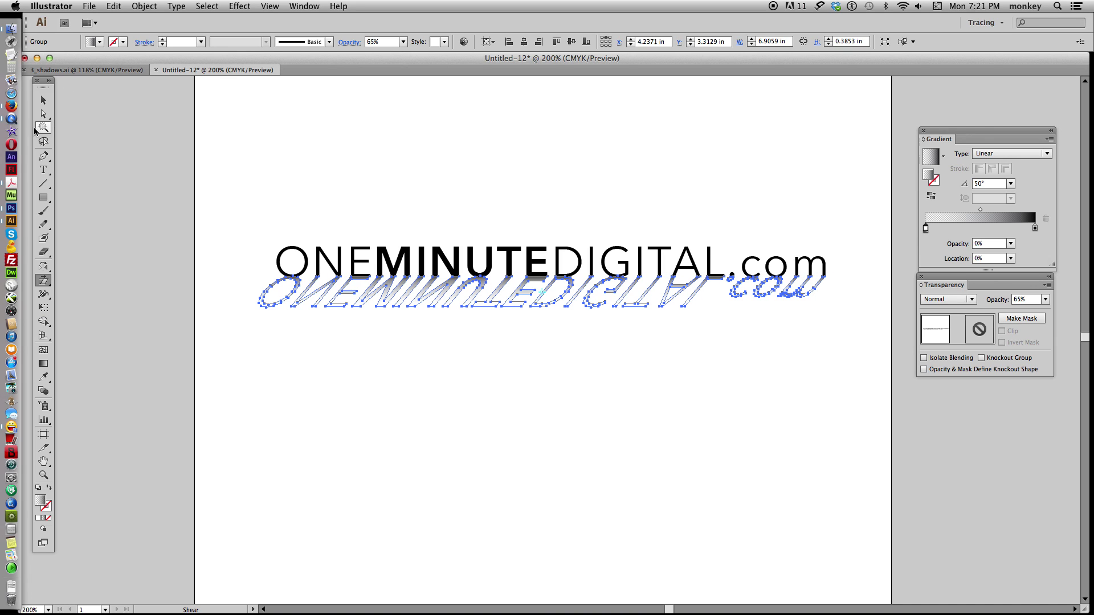
pyautogui.click(44, 100)
pyautogui.click(145, 161)
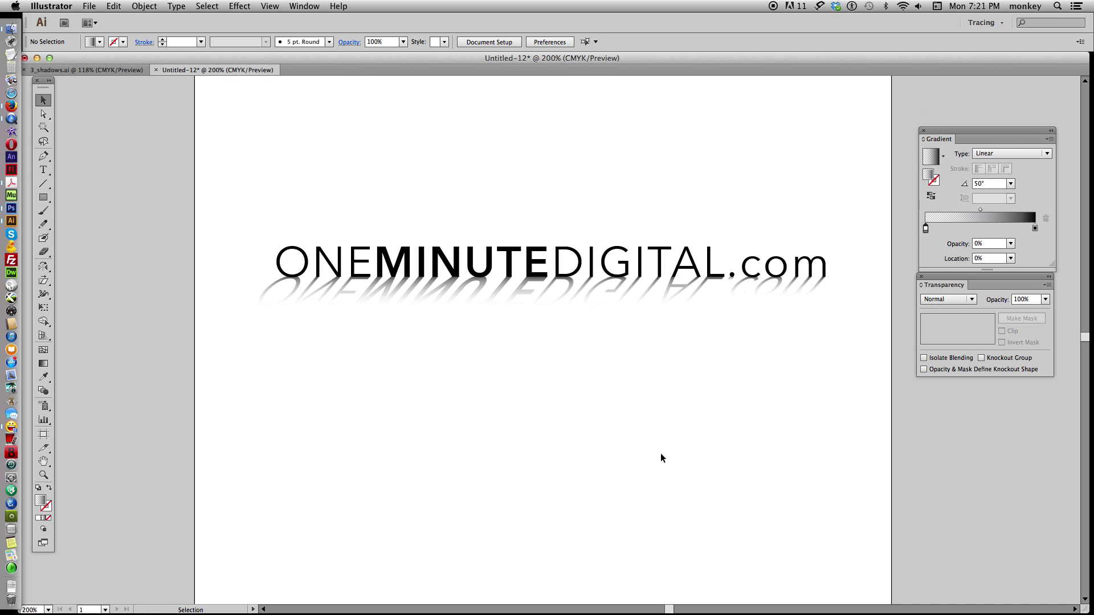
pyautogui.click(523, 292)
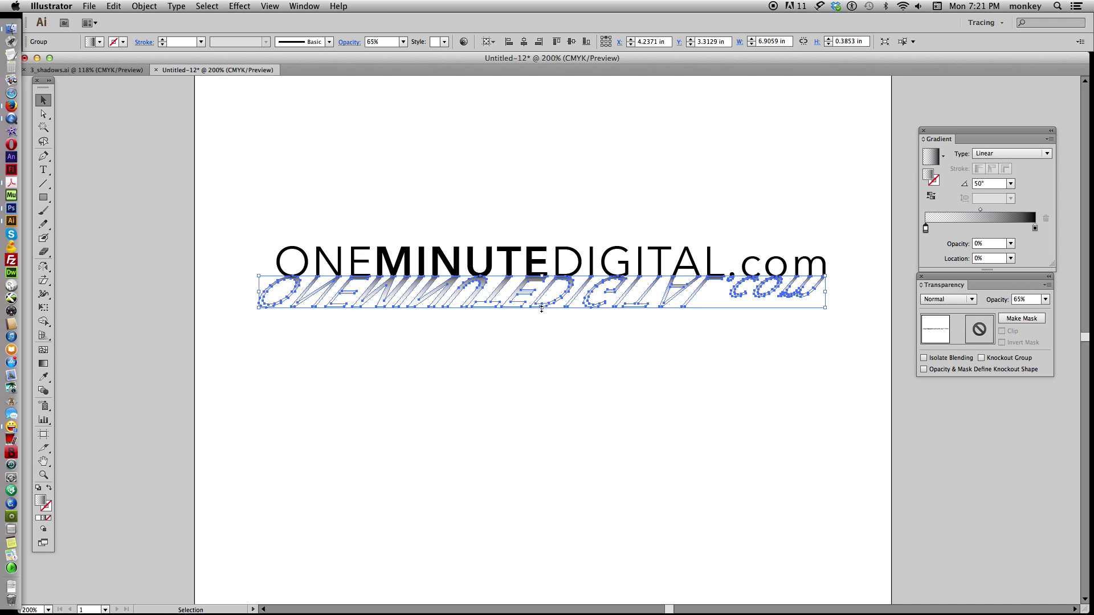
# Flip the sheared shadow upward over the letters and send it to the back.
pyautogui.moveTo(541, 308)
pyautogui.mouseDown()
pyautogui.moveTo(518, 109)
pyautogui.moveTo(522, 237)
pyautogui.mouseUp()
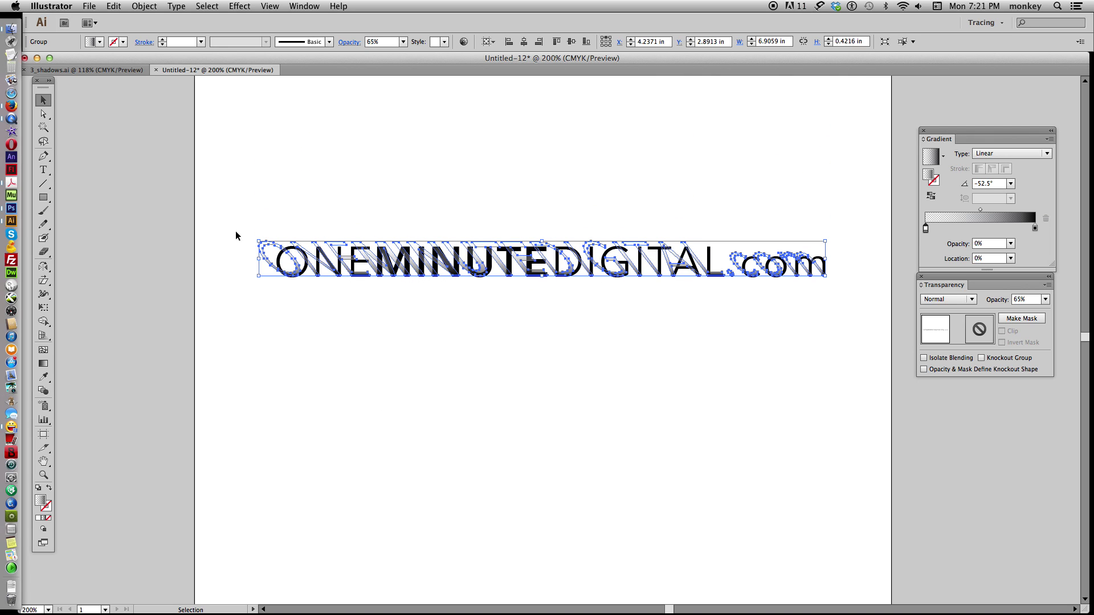
pyautogui.click(143, 7)
pyautogui.moveTo(154, 31)
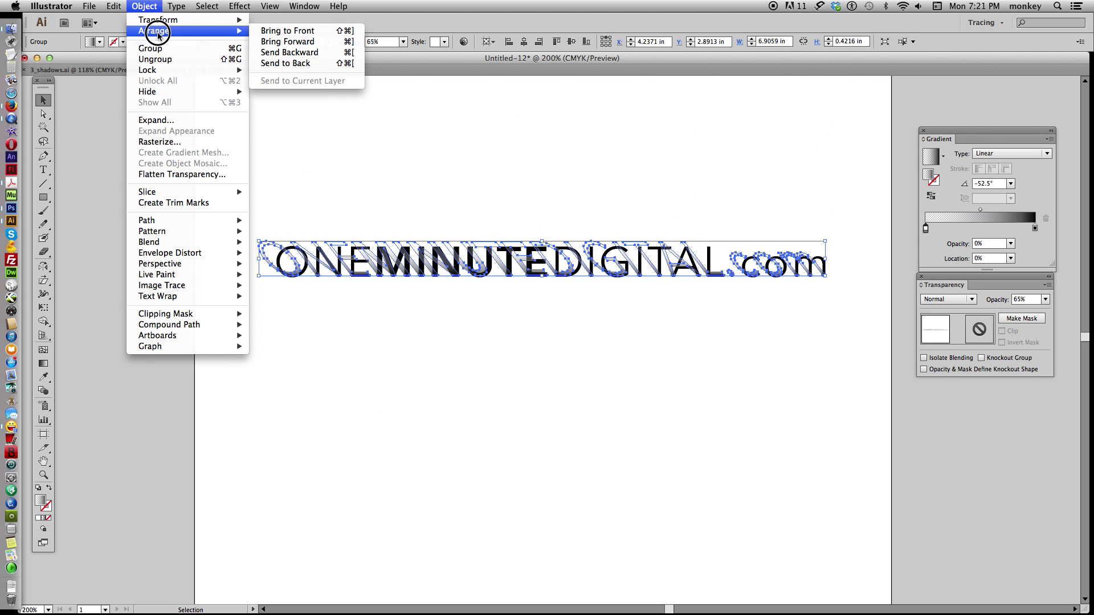
pyautogui.click(286, 63)
pyautogui.click(519, 417)
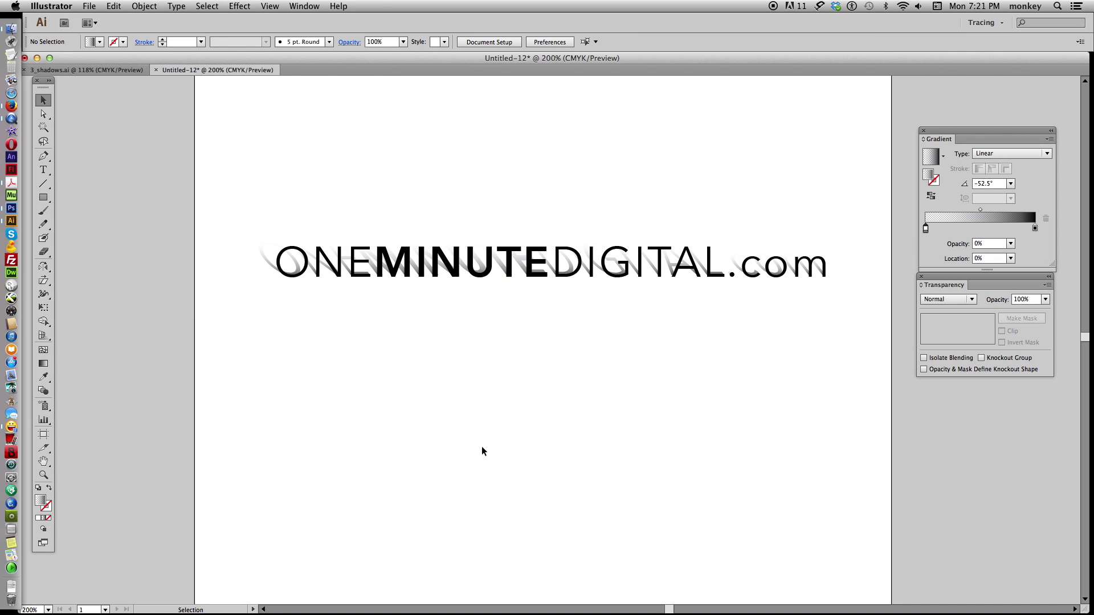
# Color the word MINUTE red using the Swatches panel.
pyautogui.click(43, 170)
pyautogui.moveTo(376, 256); pyautogui.dragTo(541, 261)
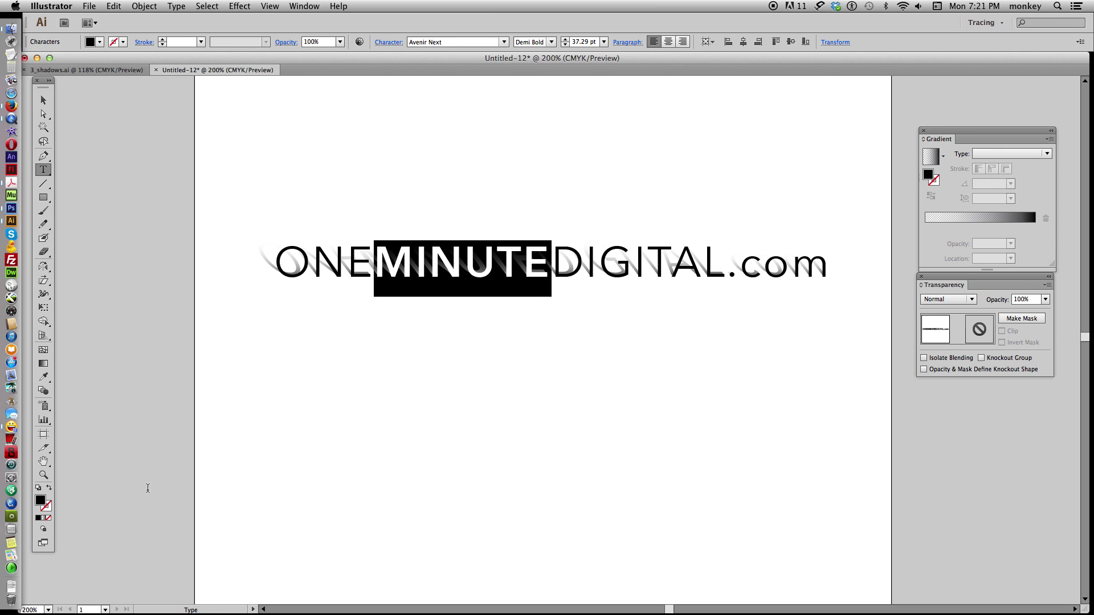
pyautogui.click(306, 7)
pyautogui.click(427, 384)
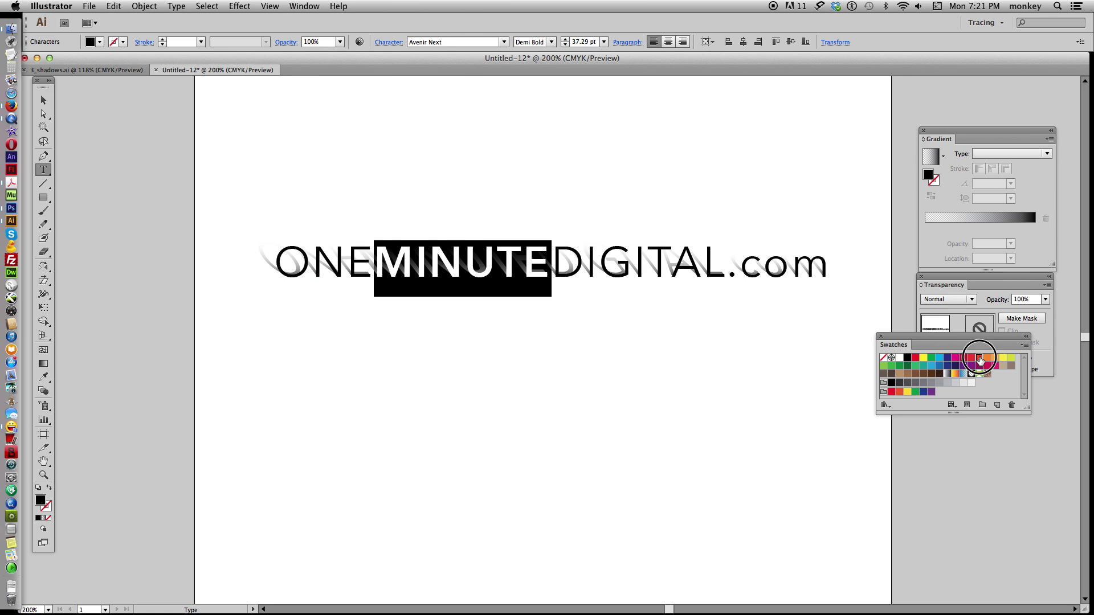
pyautogui.click(979, 358)
# Select the whole logo text object and lock it.
pyautogui.click(43, 100)
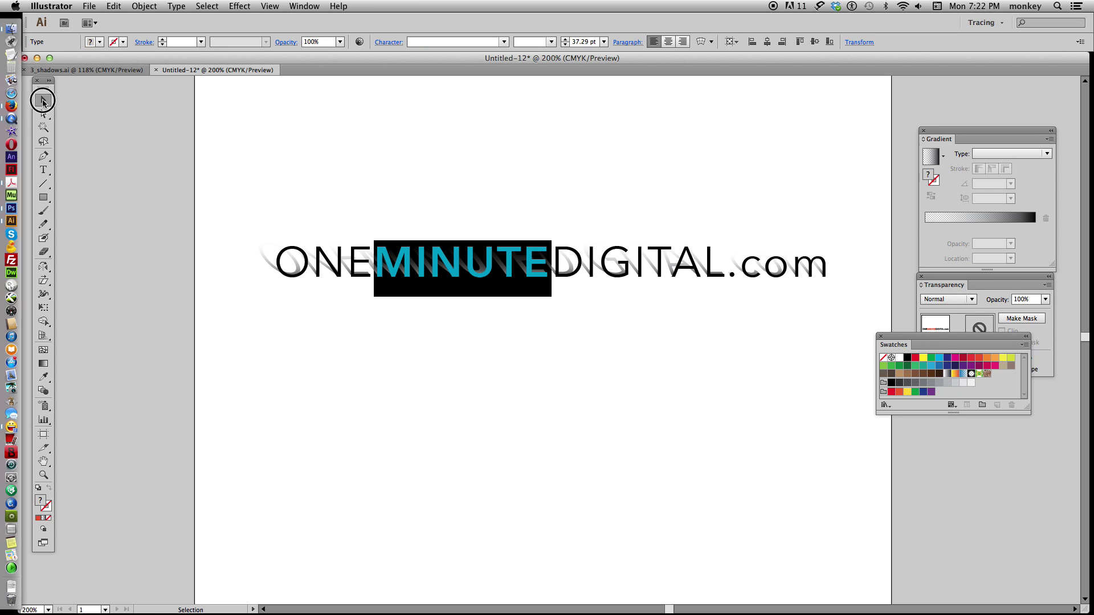
pyautogui.click(170, 197)
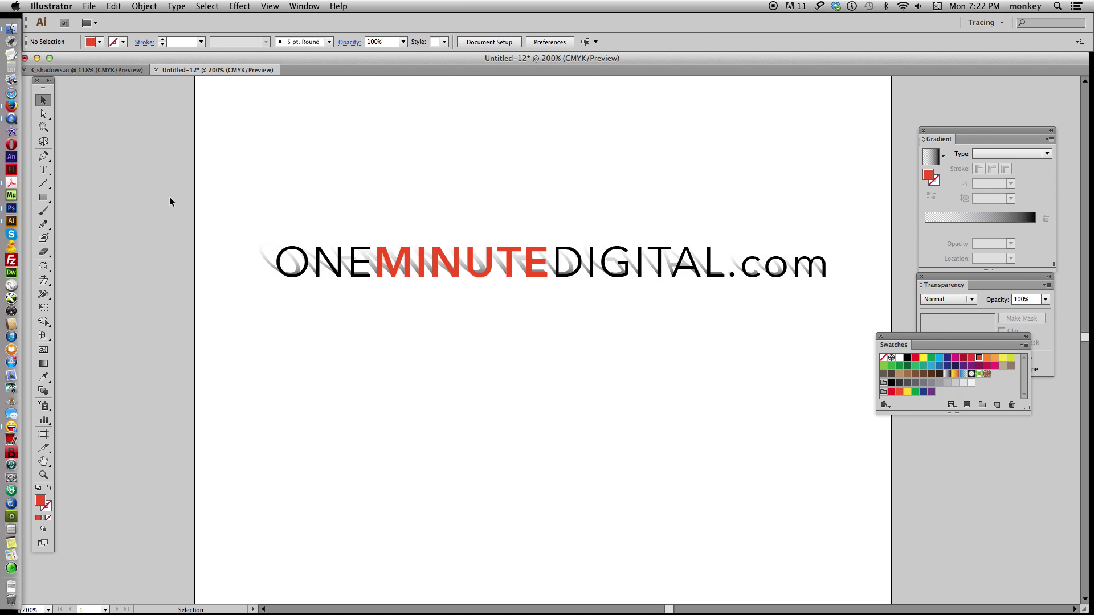
pyautogui.click(454, 269)
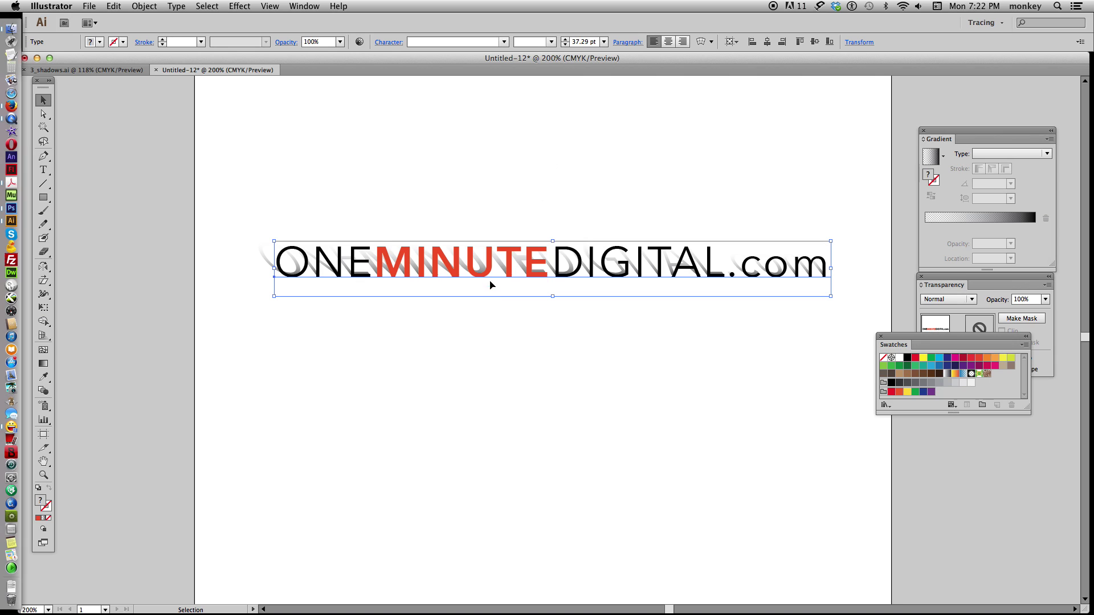
pyautogui.click(146, 7)
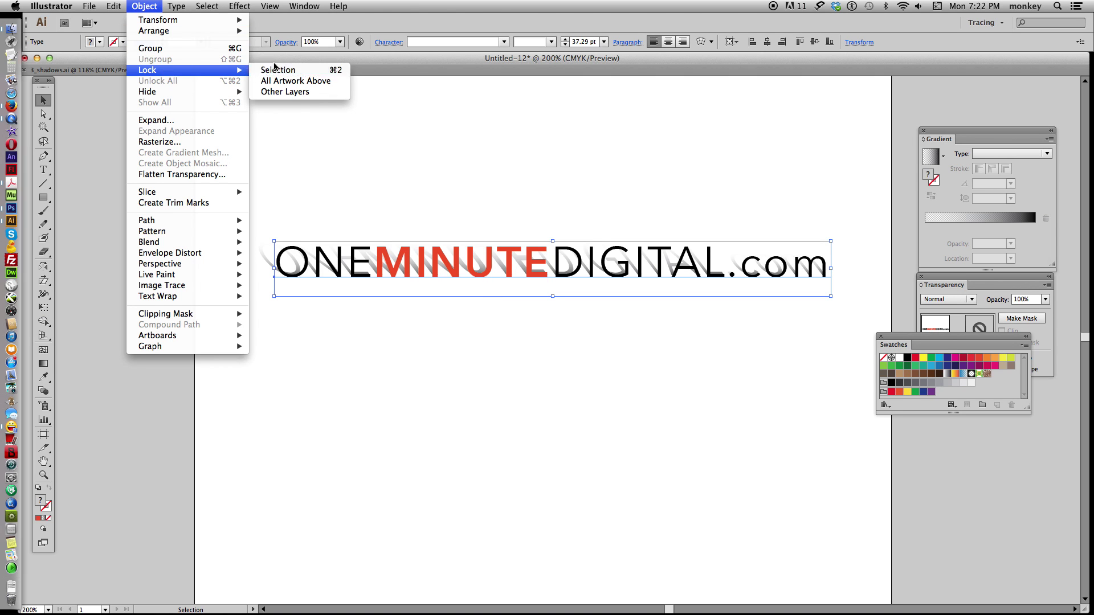
pyautogui.click(260, 70)
pyautogui.click(43, 113)
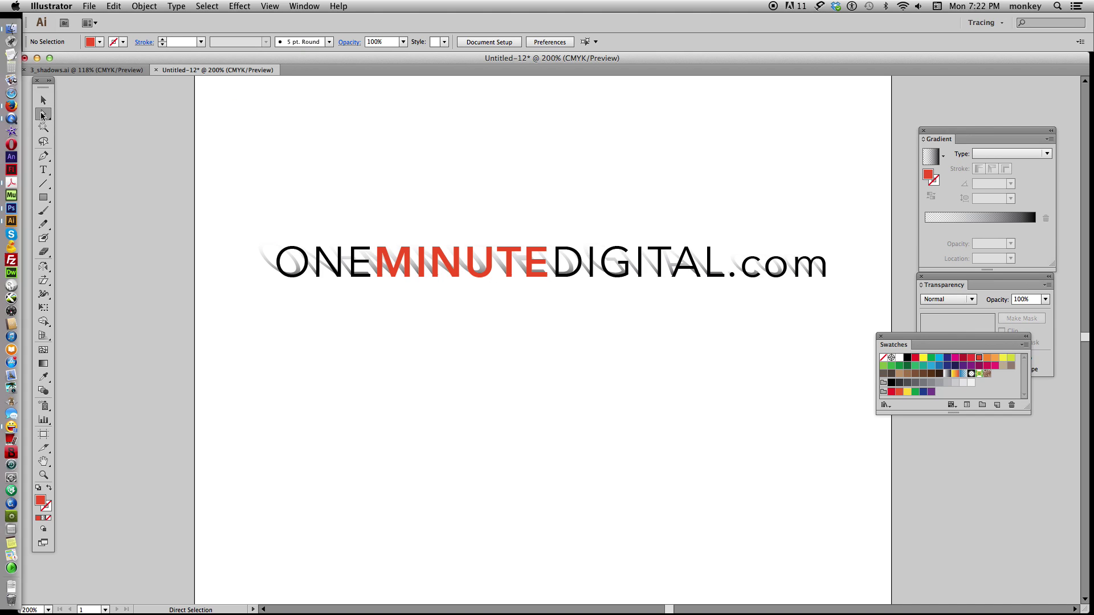
# Select the shadow paths beneath MINUTE with the Direct Selection tool.
pyautogui.click(44, 117)
pyautogui.moveTo(44, 116); pyautogui.dragTo(92, 114)
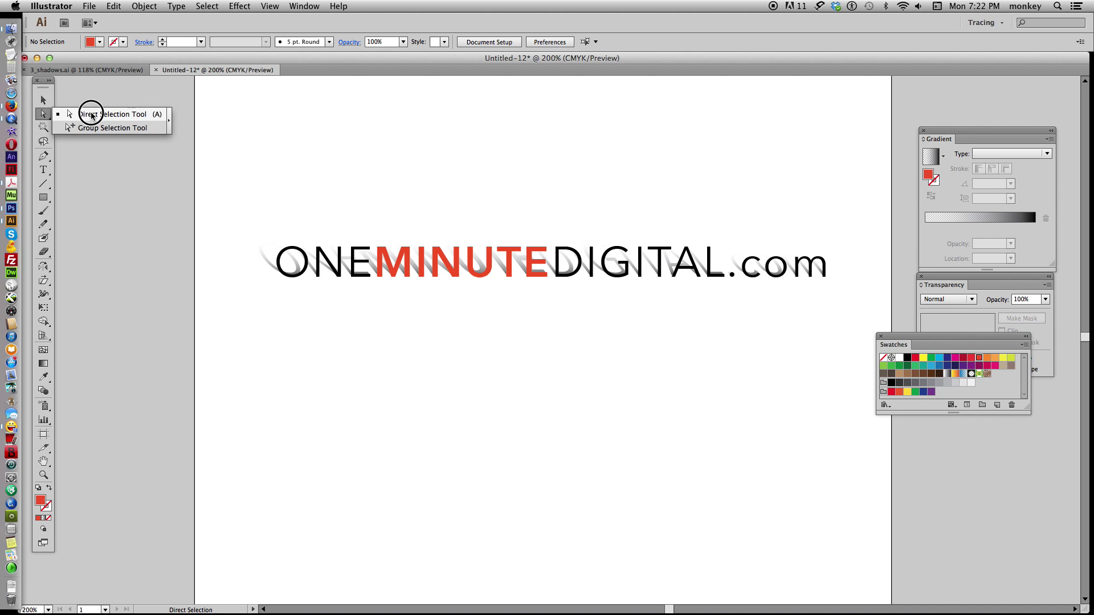
pyautogui.click(363, 226)
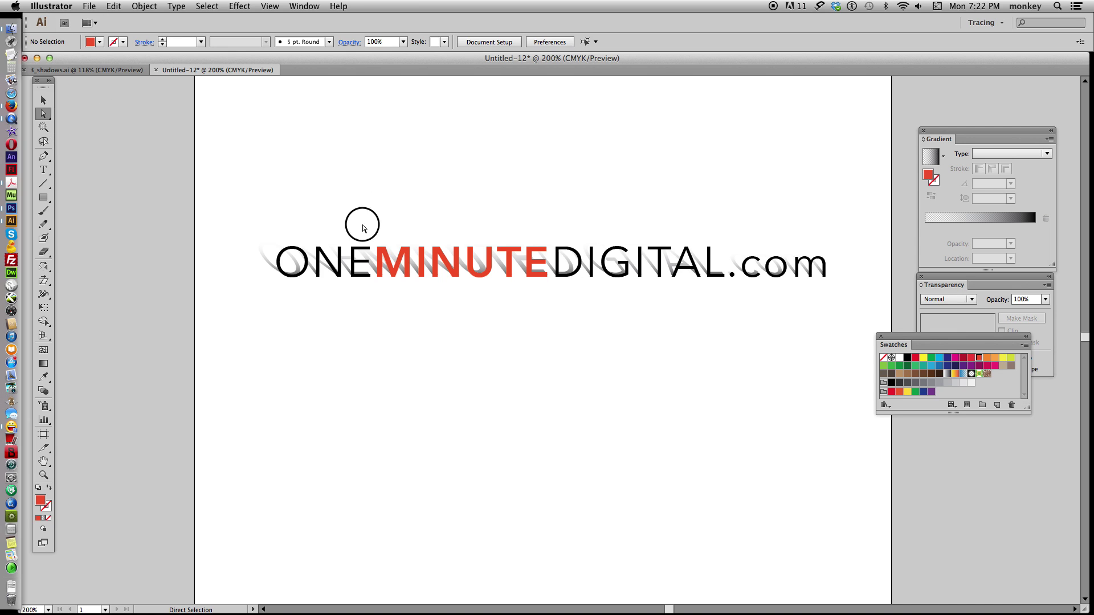
pyautogui.moveTo(362, 228); pyautogui.dragTo(528, 262)
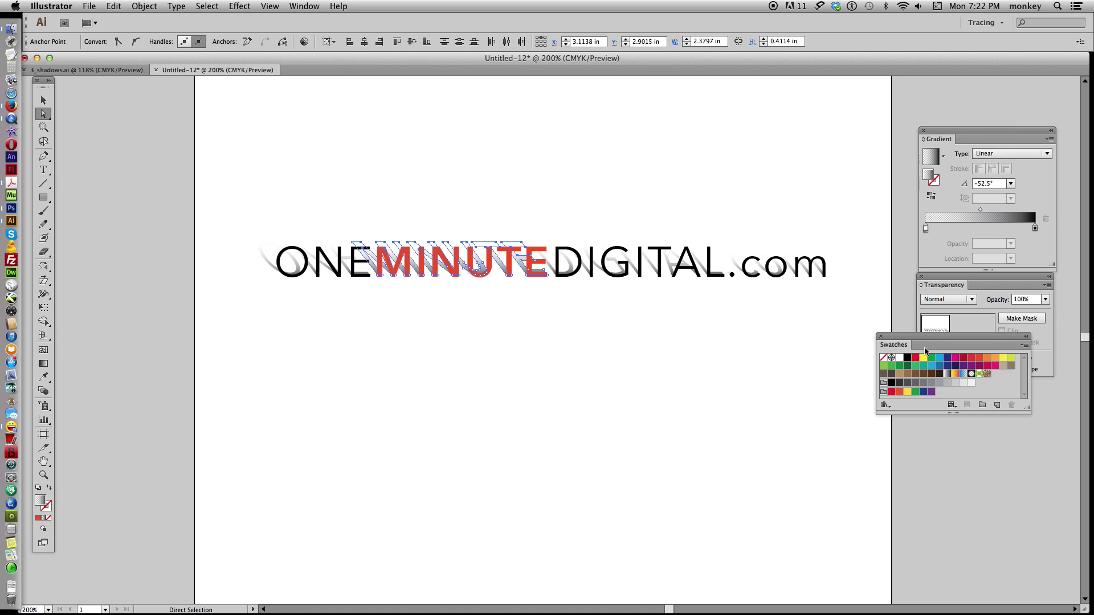
# Change the shadow gradient's black end stop to the C=0 M=80 Y=95 K=0 swatch.
pyautogui.click(1036, 229)
pyautogui.doubleClick(1035, 228)
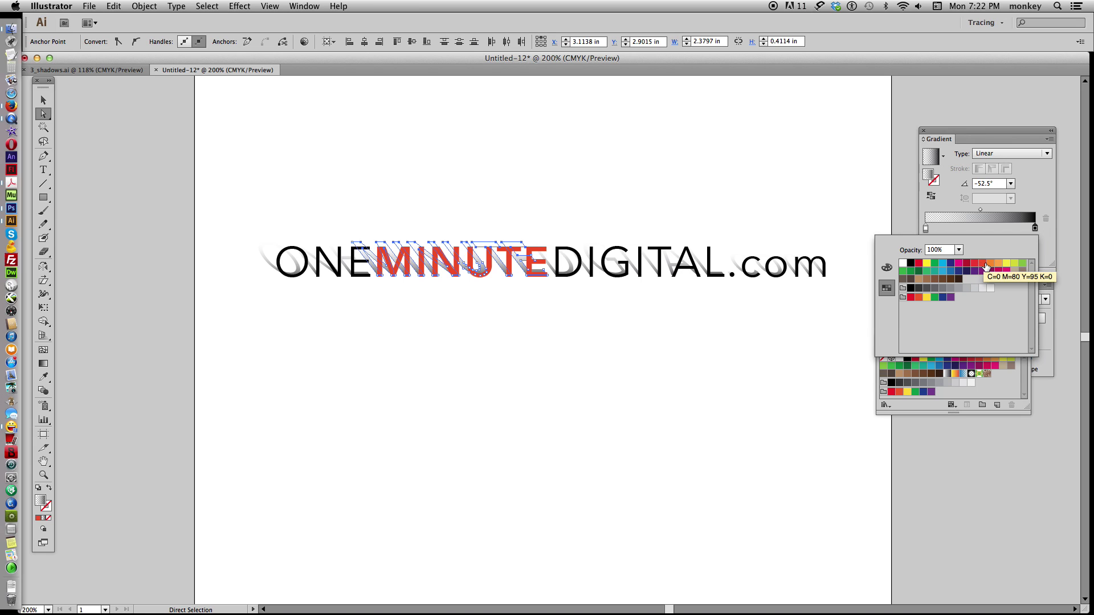
pyautogui.click(990, 264)
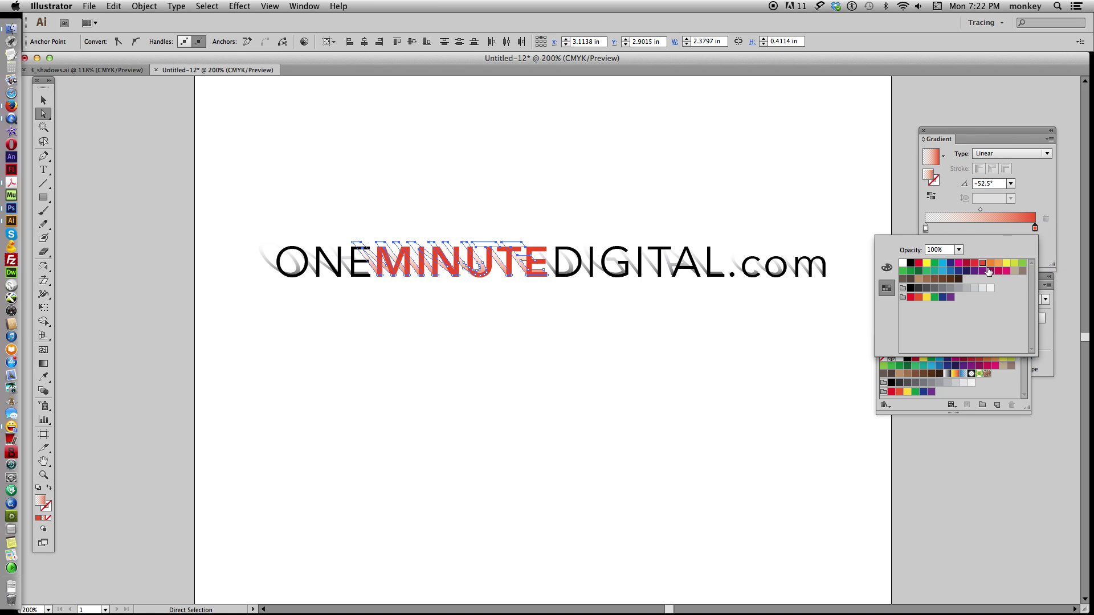
pyautogui.click(217, 116)
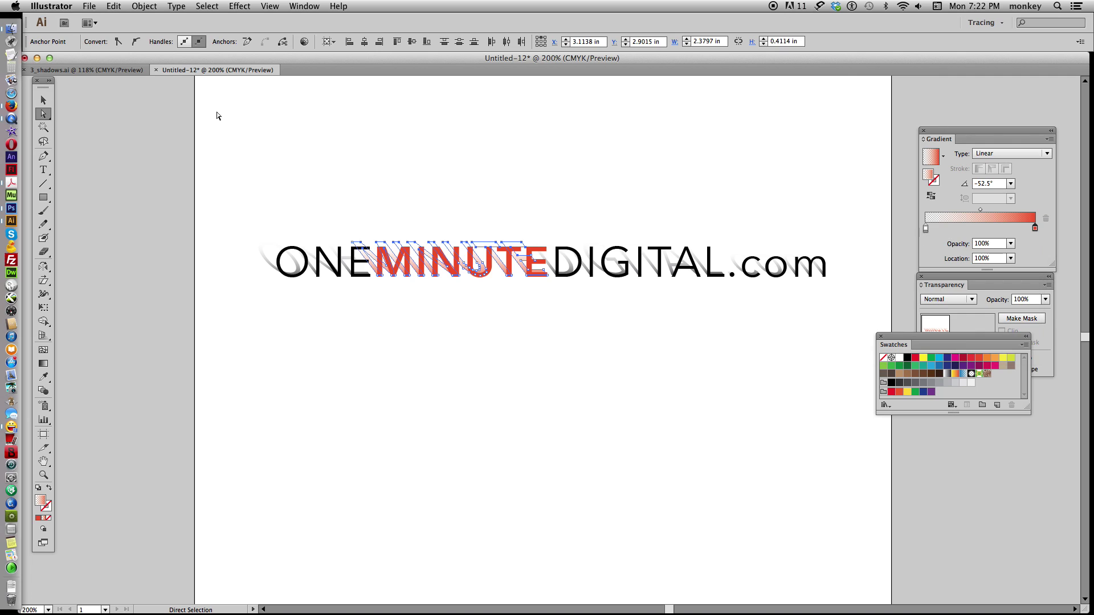
pyautogui.click(440, 149)
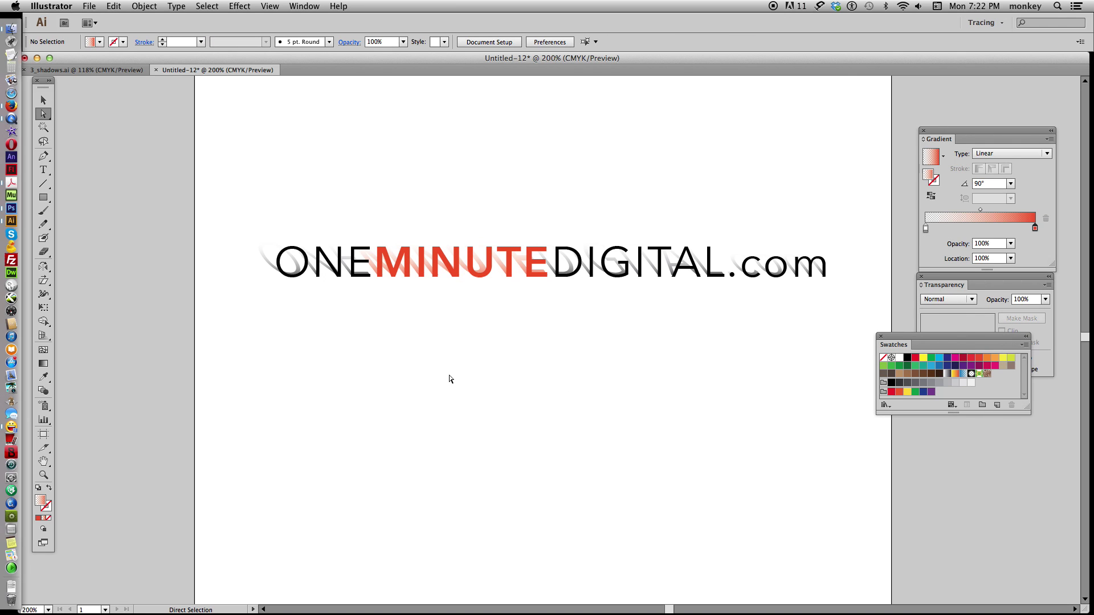
# Switch to the 3_shadows.ai document to compare the three reflection variants.
pyautogui.click(113, 69)
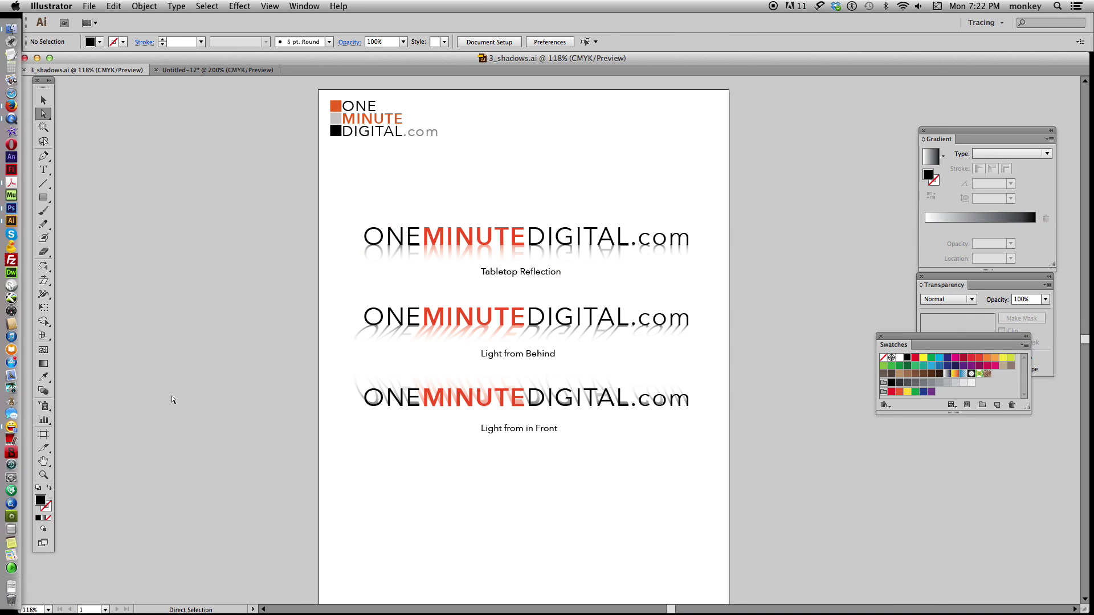